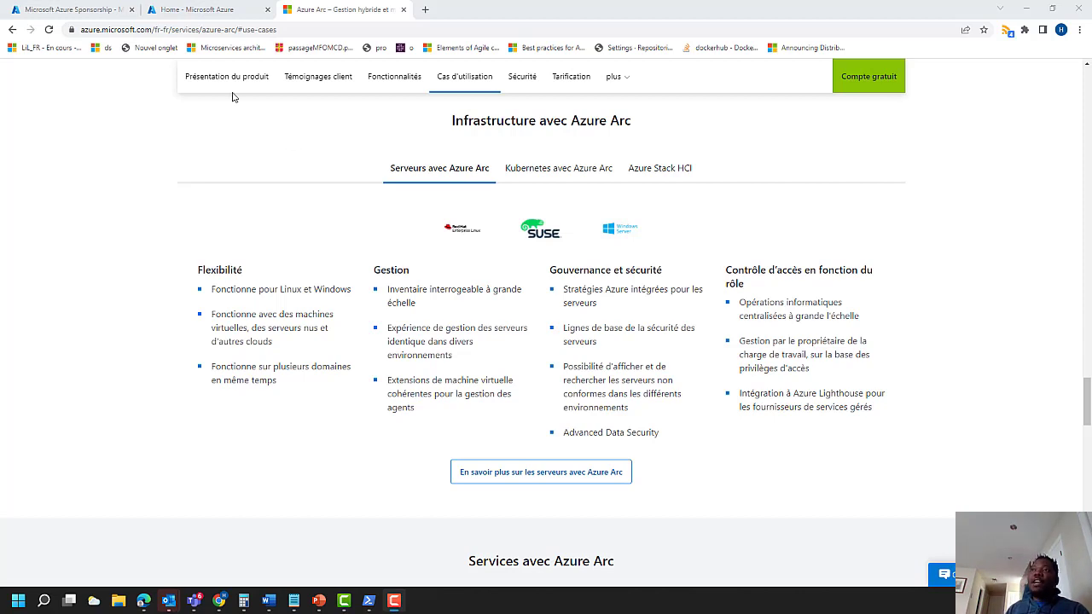
# - Filter the subscription's resource providers for Microsoft.HybridCompute and check its registration status
pyautogui.click(92, 10)
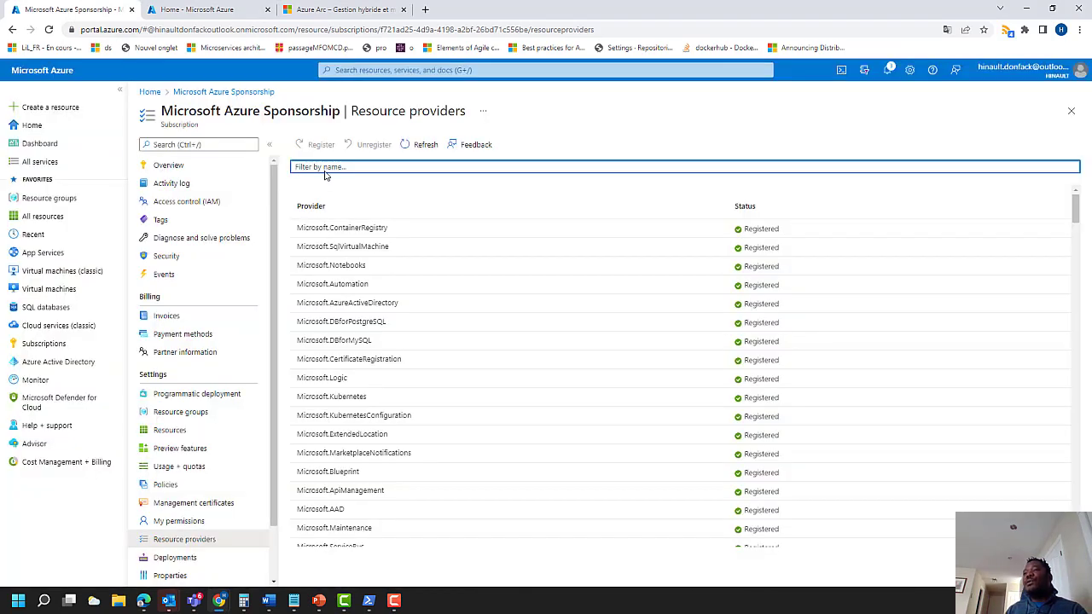
pyautogui.click(325, 169)
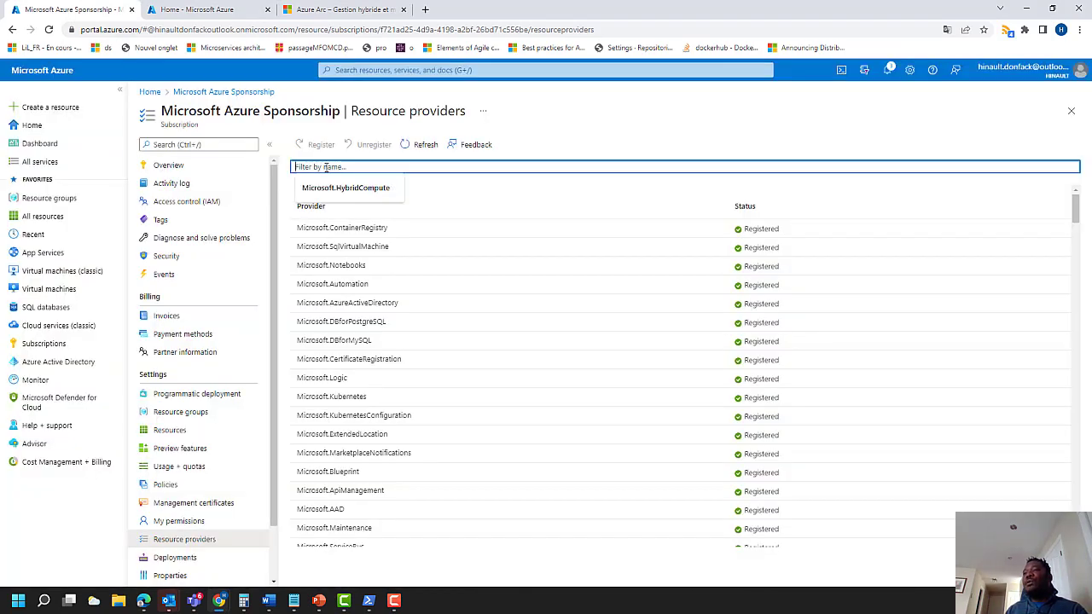
pyautogui.click(339, 188)
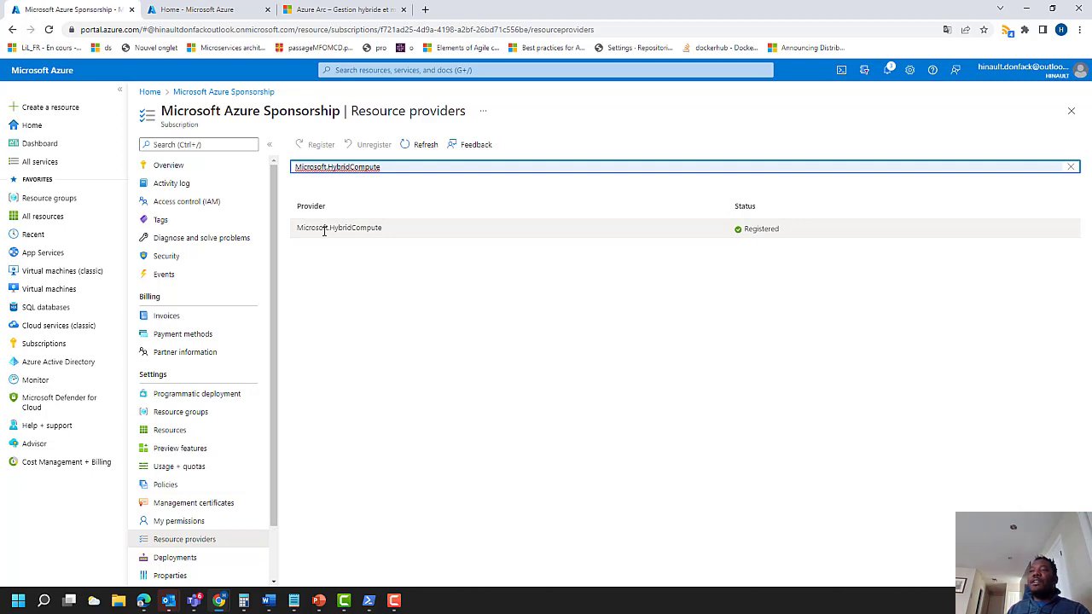
pyautogui.moveTo(393, 236); pyautogui.dragTo(292, 235)
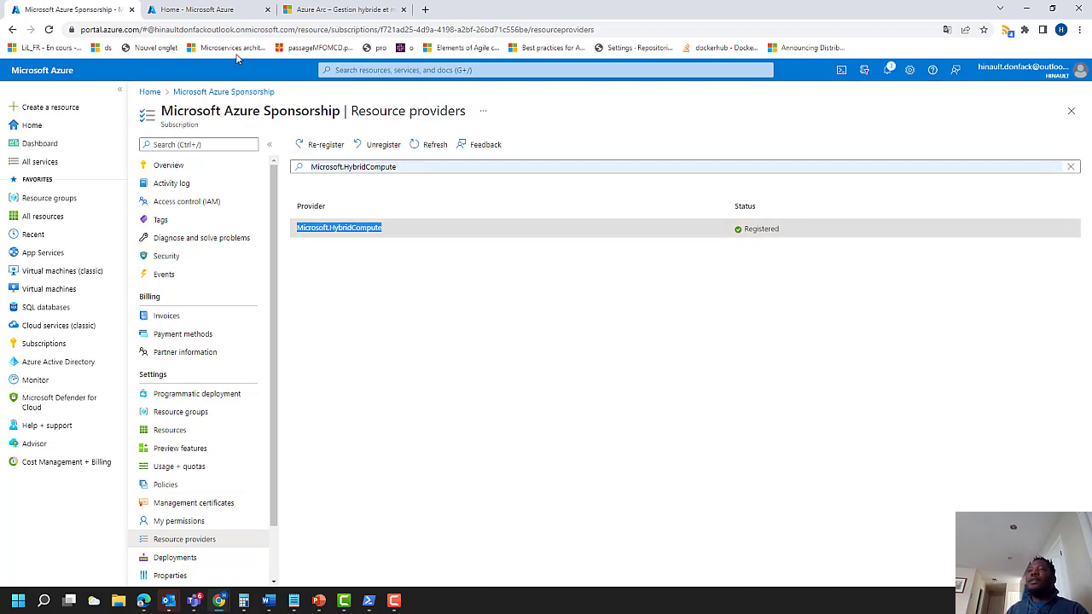
# - Start a new resource group named rg-demo-azure-arc under the Microsoft Azure Sponsorship subscription
pyautogui.click(209, 10)
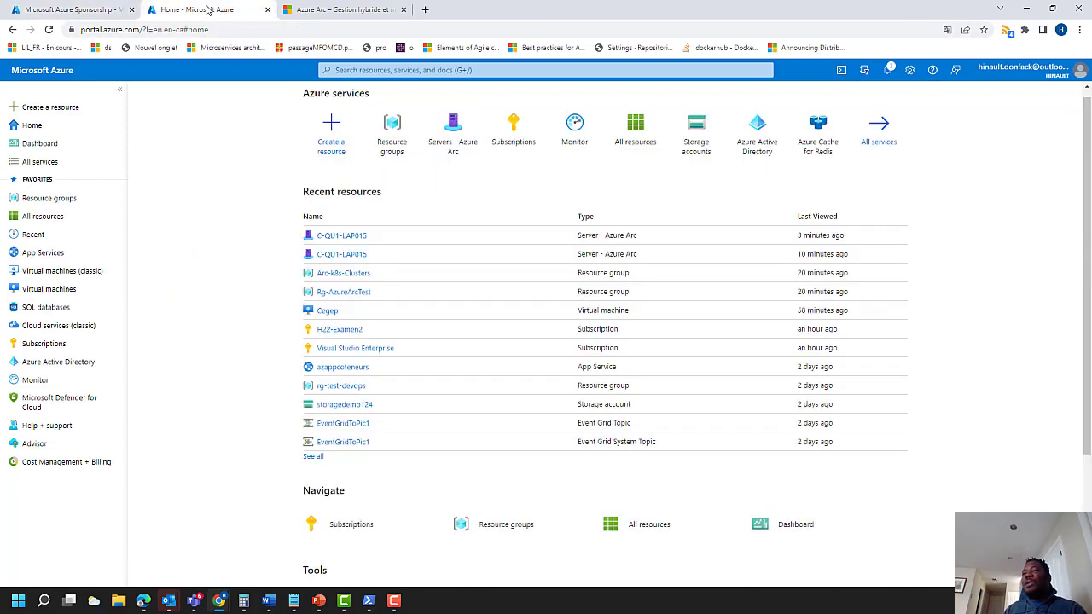
pyautogui.click(392, 139)
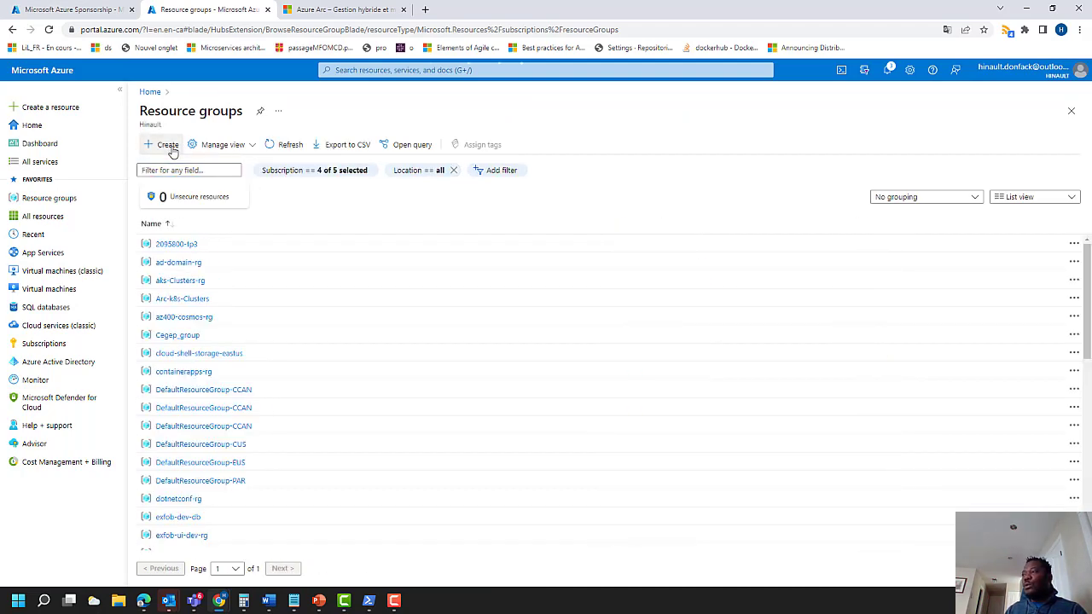
pyautogui.click(168, 145)
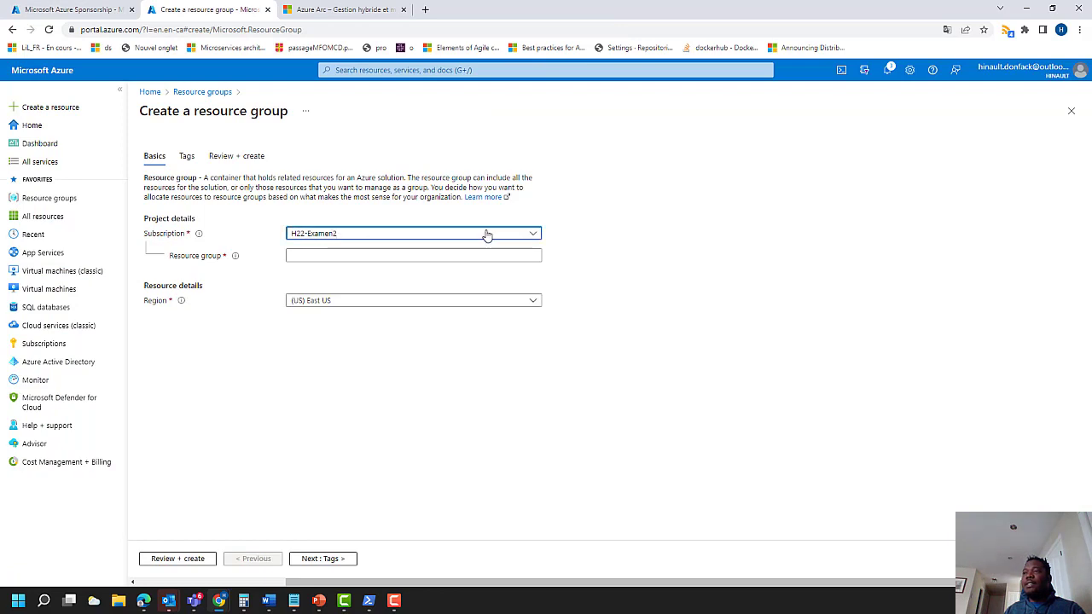
pyautogui.click(486, 233)
pyautogui.click(345, 313)
pyautogui.click(307, 261)
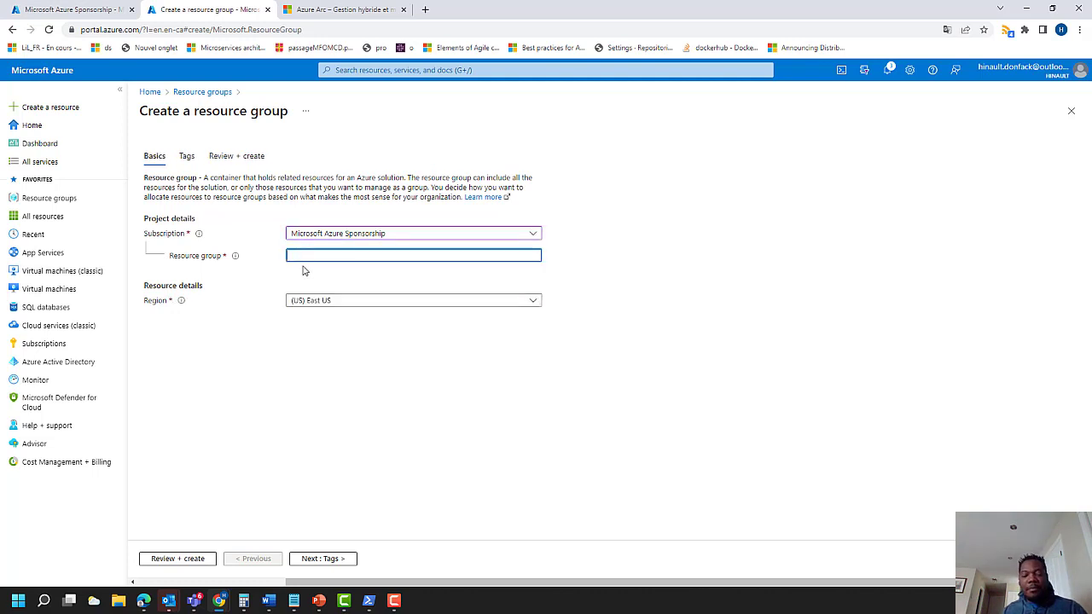
pyautogui.write('rg-')
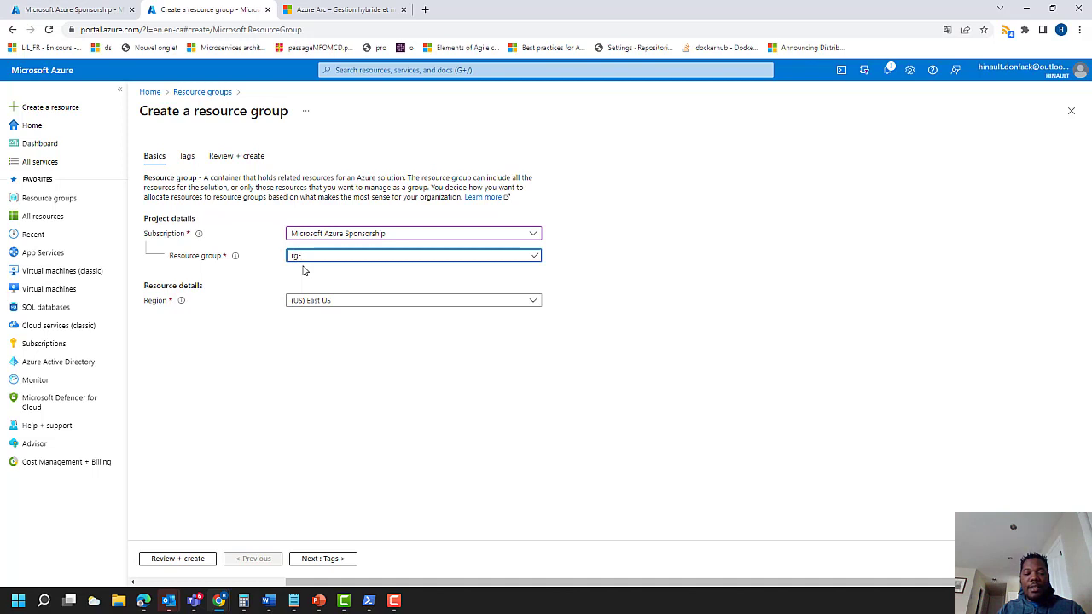
pyautogui.write('demo')
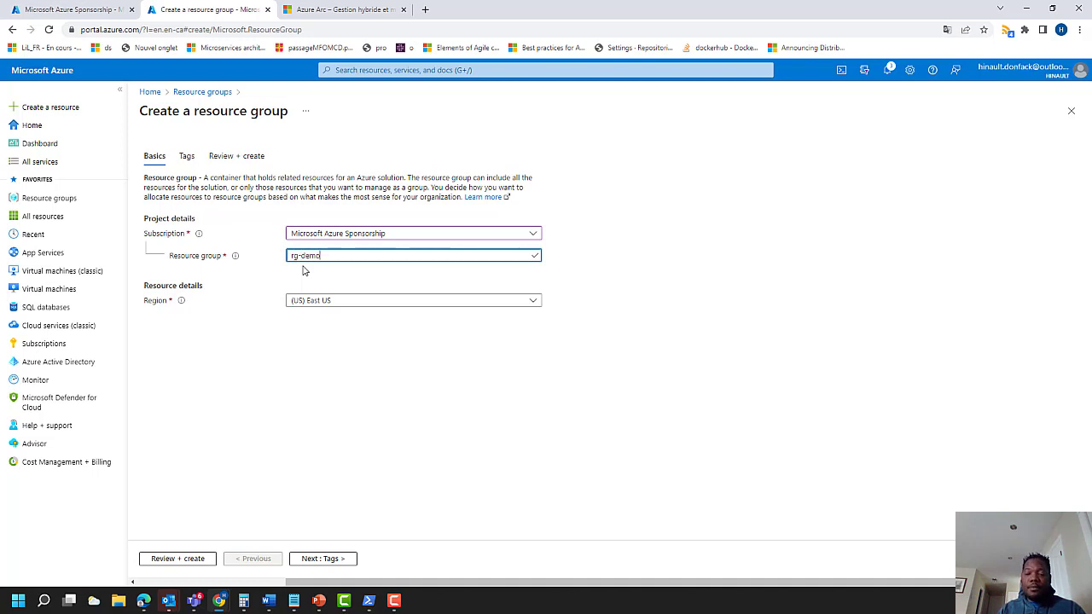
pyautogui.write('-azure')
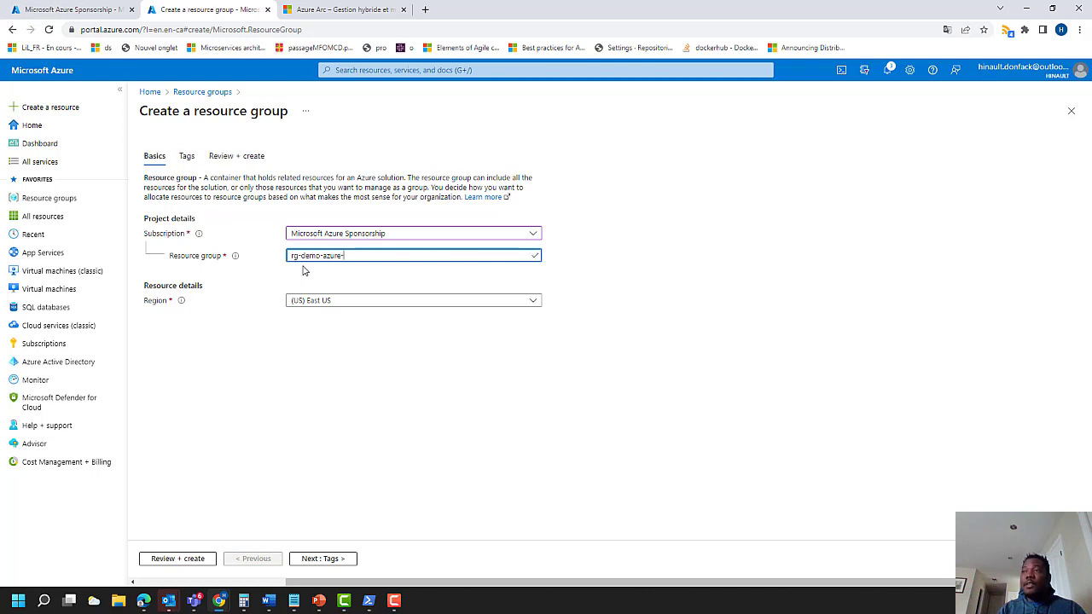
pyautogui.write('-arc')
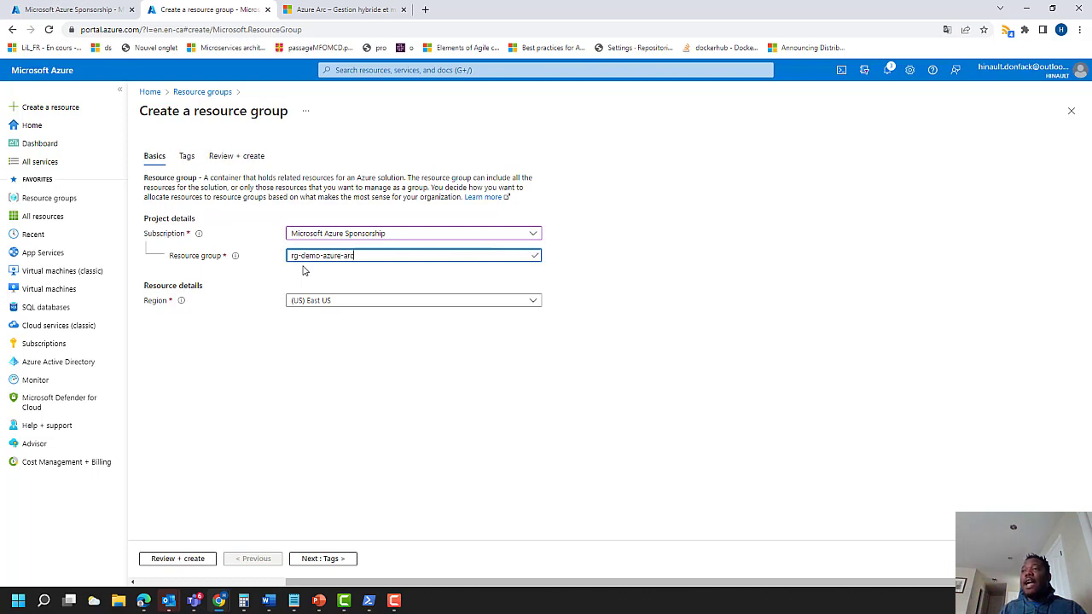
# - Set the resource group's region to (Canada) Canada Central, then review and create the group
pyautogui.click(472, 304)
pyautogui.write('ca')
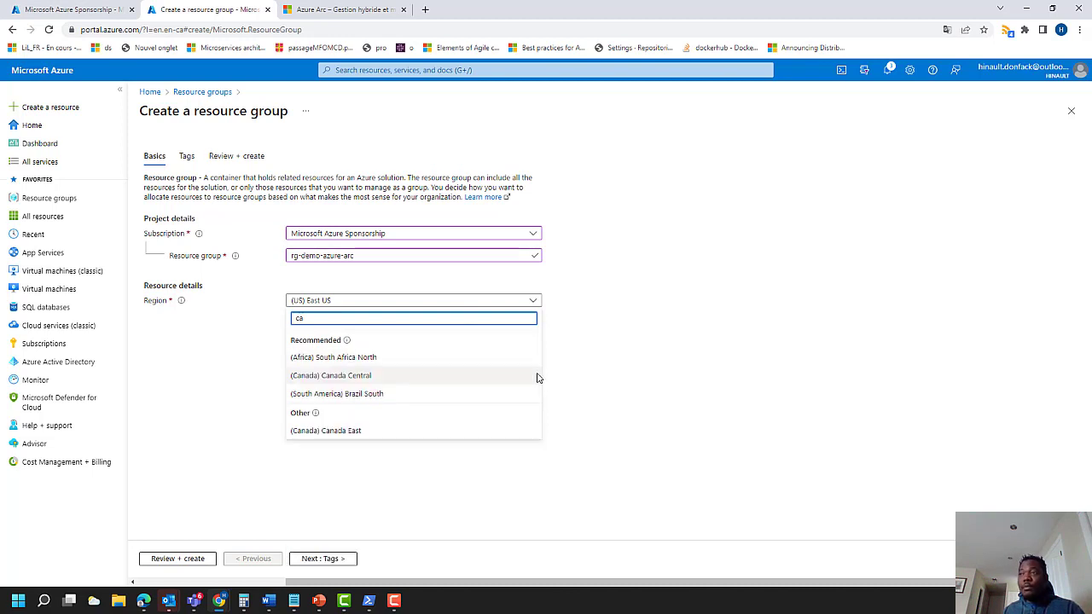
pyautogui.click(352, 377)
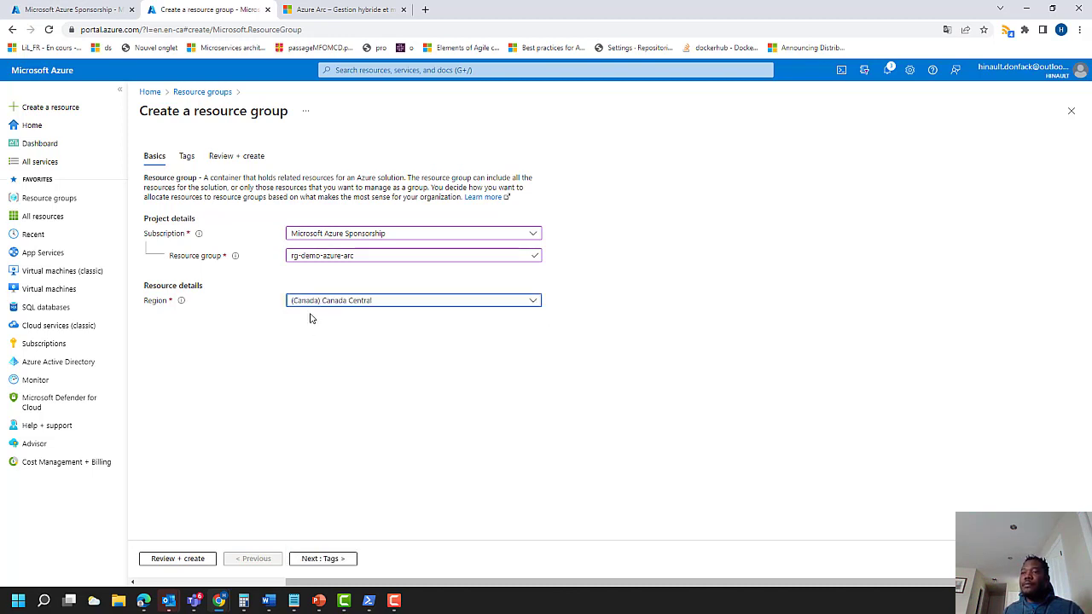
pyautogui.click(181, 560)
pyautogui.click(161, 559)
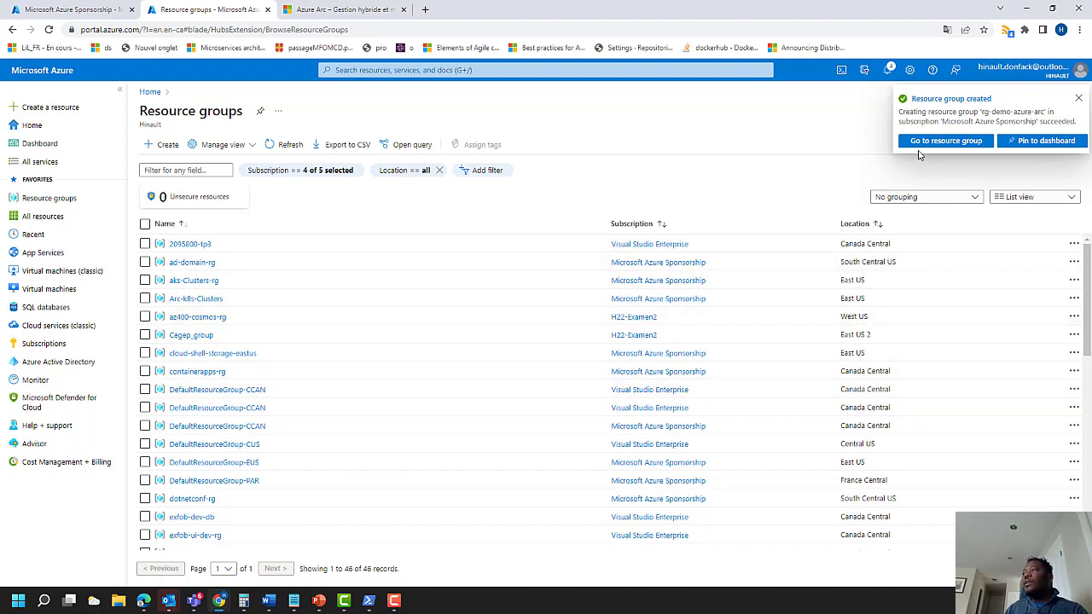
# - From the new resource group, search the marketplace for "azure arc" and start creating a Servers - Azure Arc resource
pyautogui.click(936, 140)
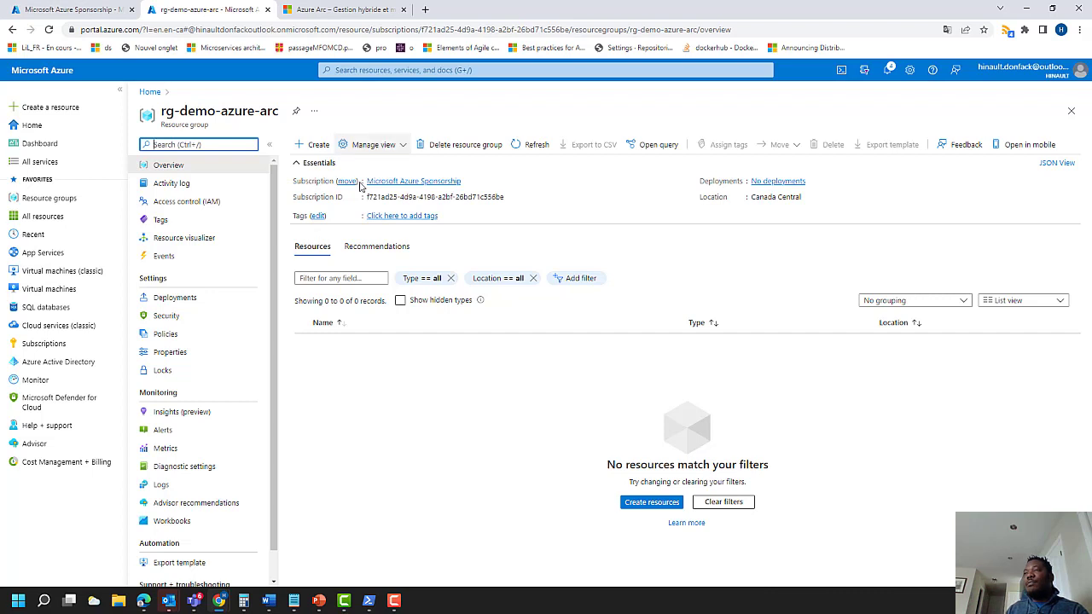
pyautogui.click(314, 148)
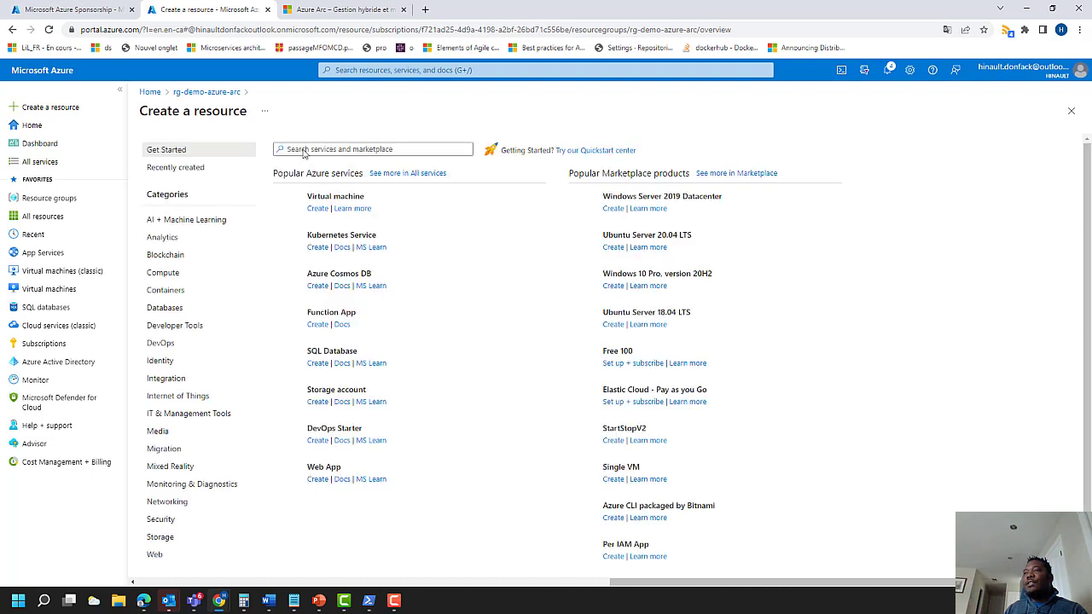
pyautogui.click(318, 151)
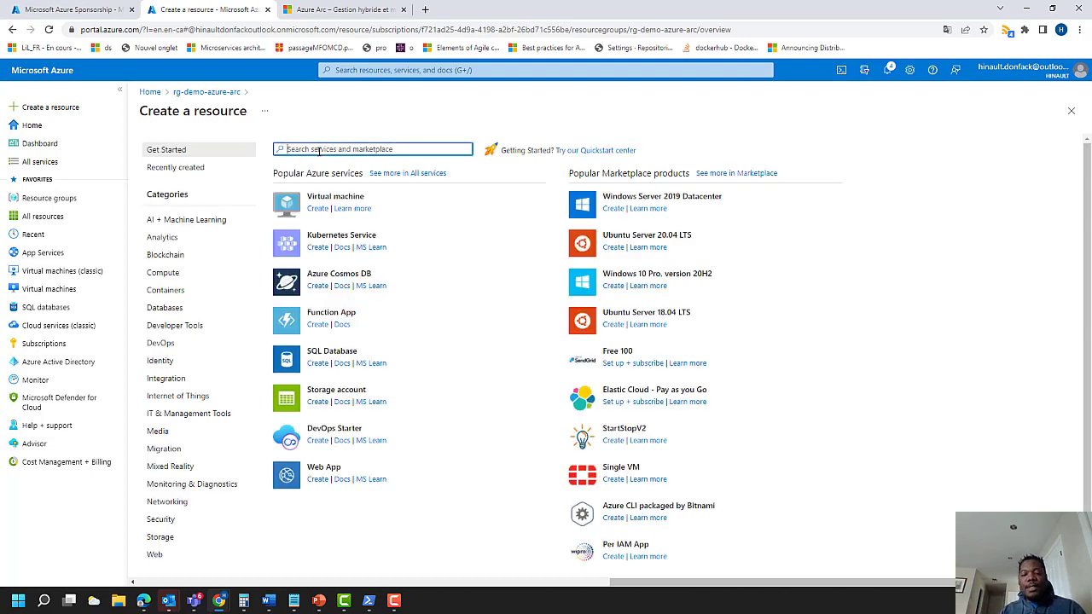
pyautogui.write('azure arc')
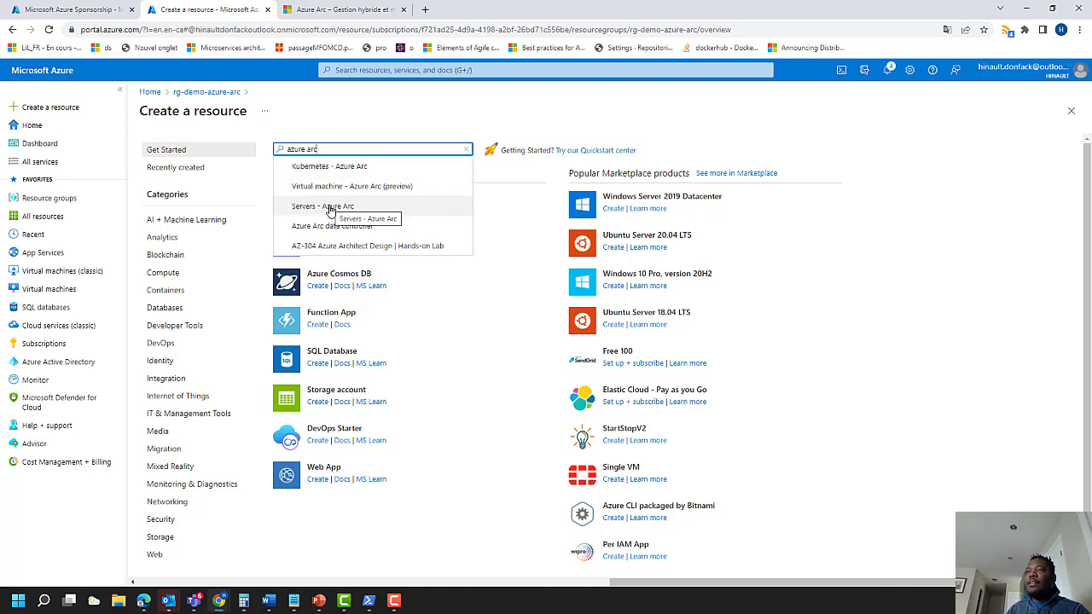
pyautogui.click(330, 208)
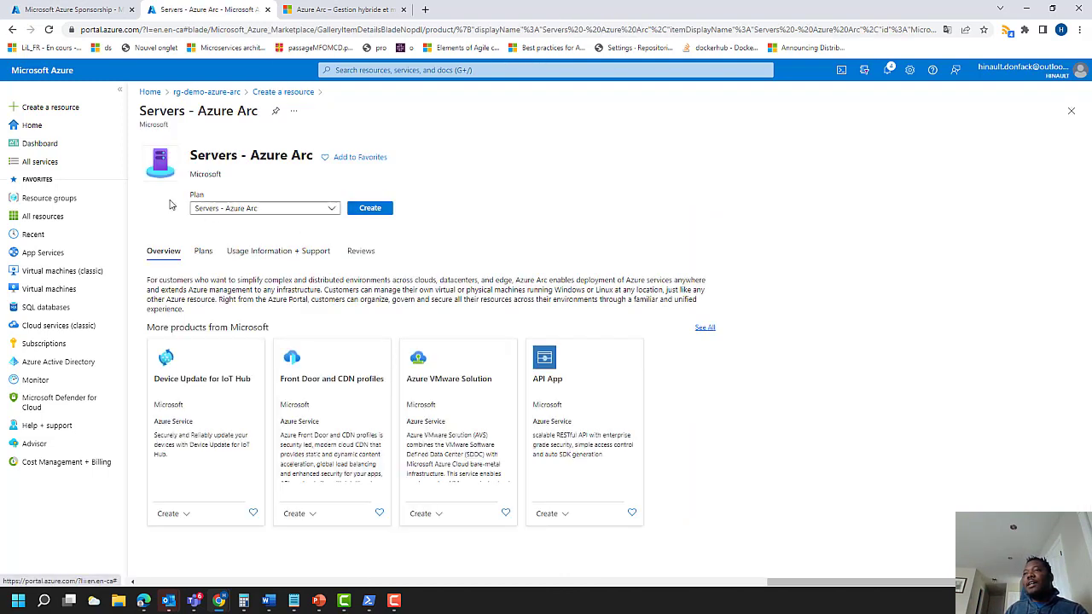
pyautogui.click(375, 212)
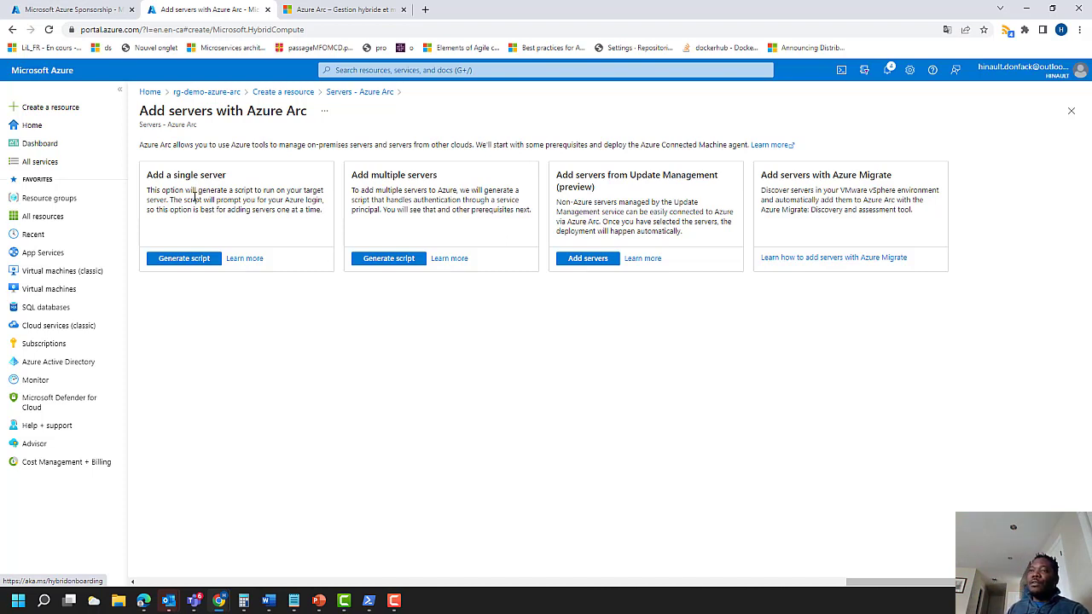
# - Begin the script for adding a single server and set its region to Canada Central, keeping Windows and the public endpoint
pyautogui.click(185, 260)
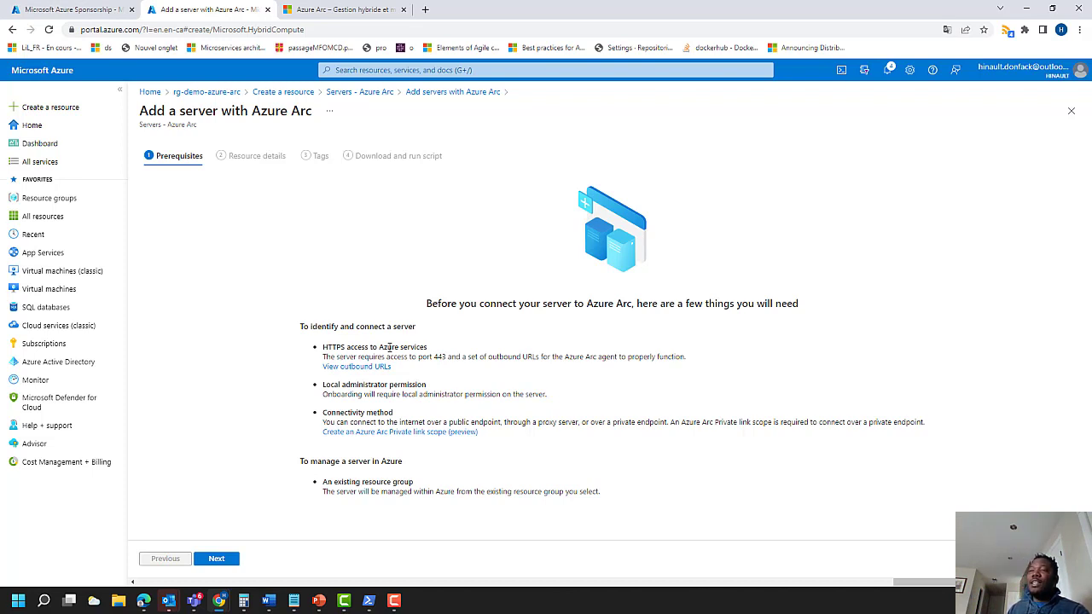
pyautogui.click(218, 560)
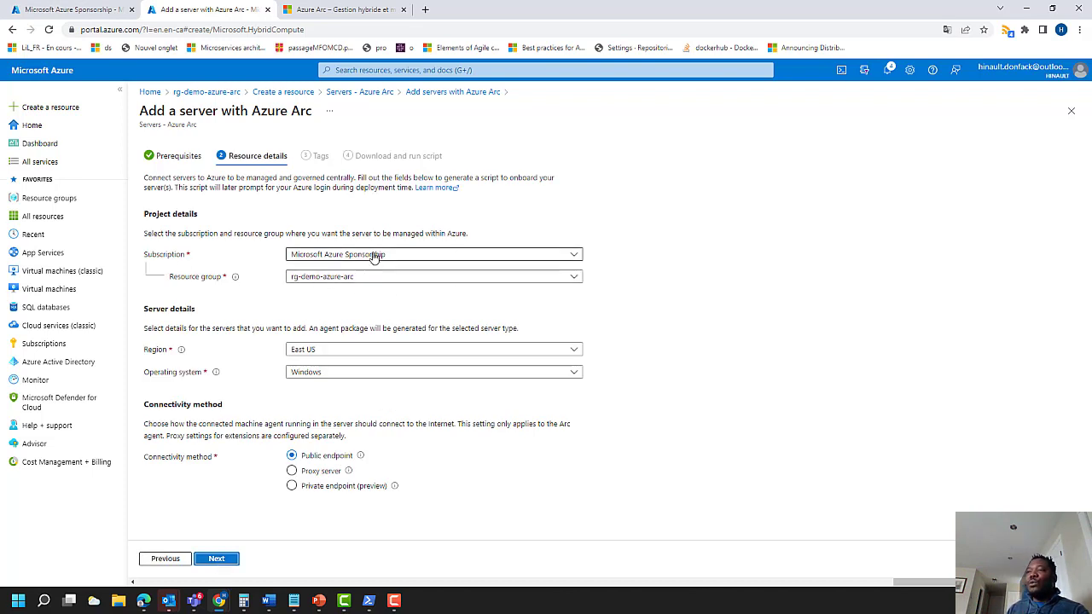
pyautogui.click(370, 351)
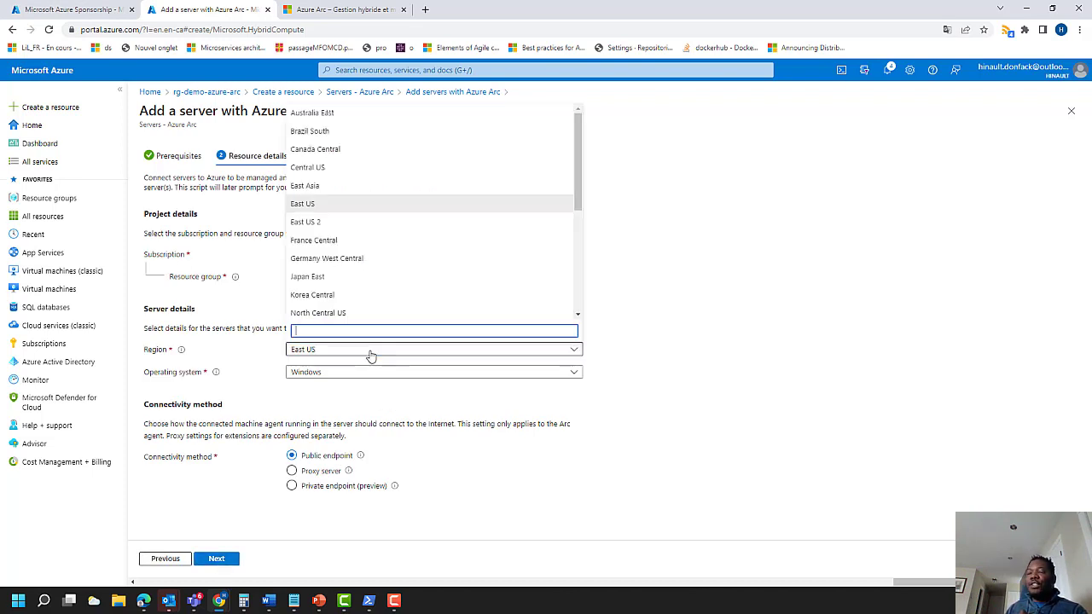
pyautogui.write('ca')
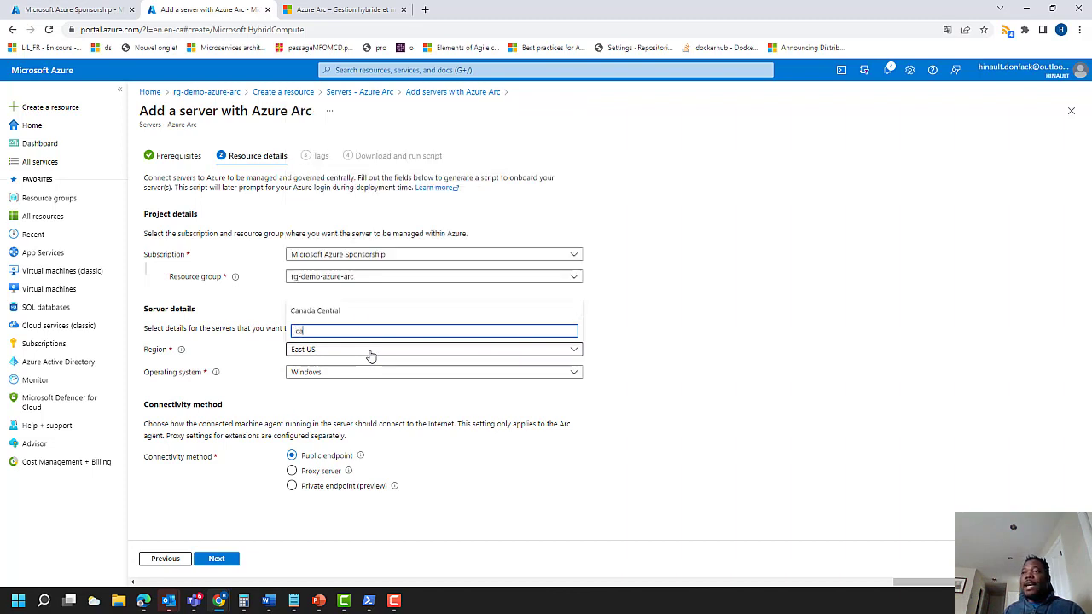
pyautogui.click(337, 312)
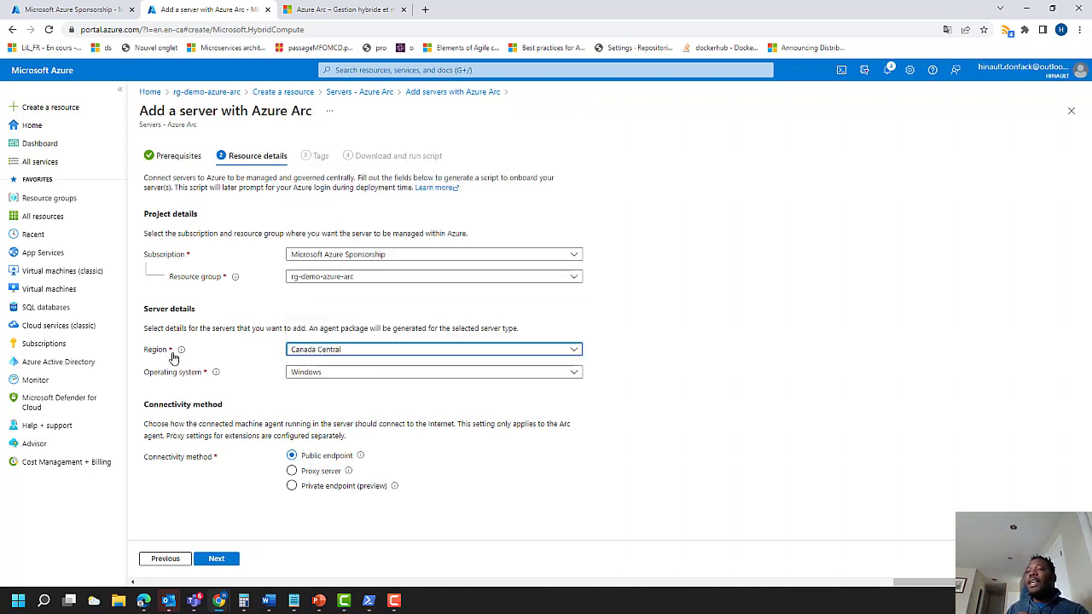
pyautogui.click(417, 377)
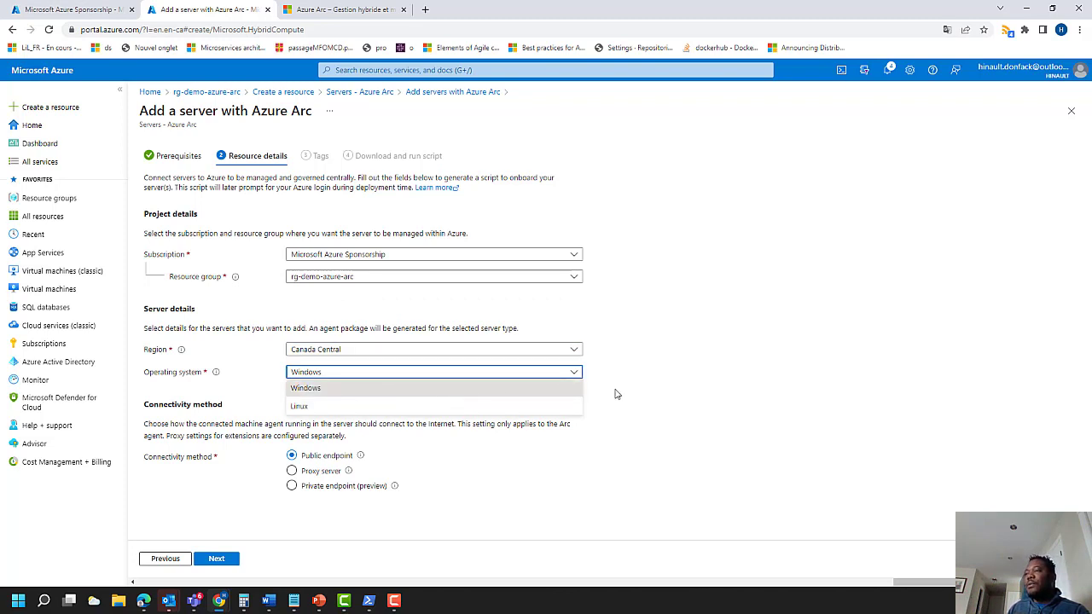
pyautogui.click(659, 384)
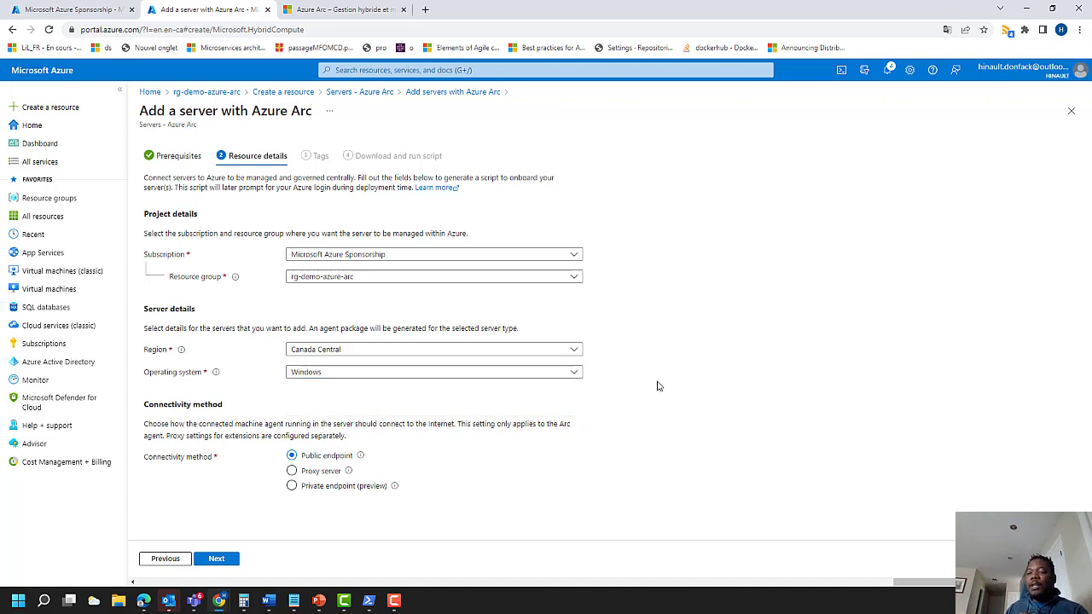
pyautogui.click(216, 559)
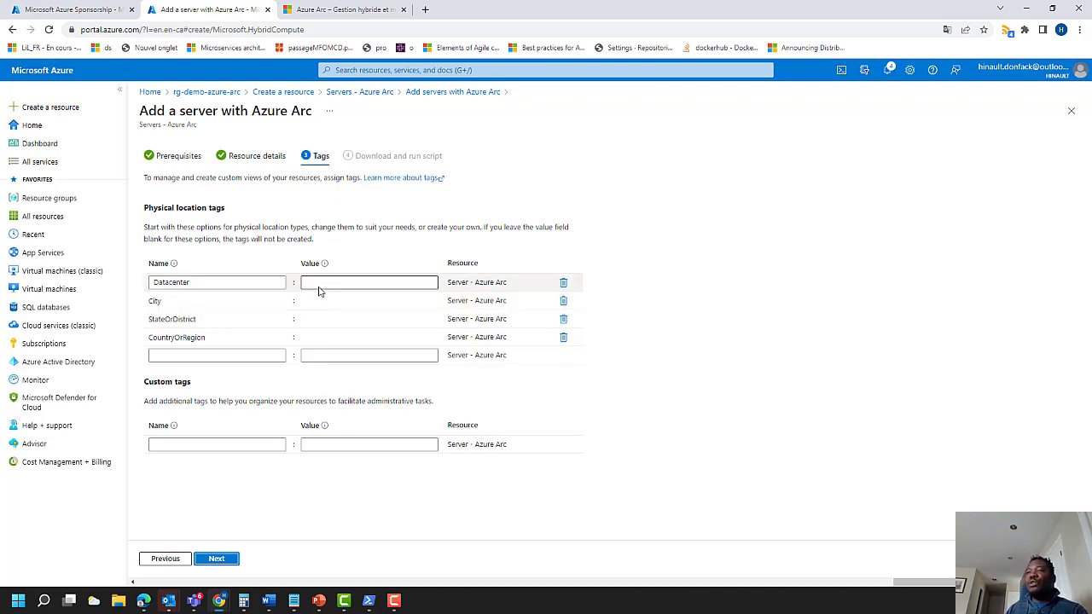
# - Tag the server with the owner's first name as Datacenter and Québec as City, then generate the onboarding script
pyautogui.click(319, 288)
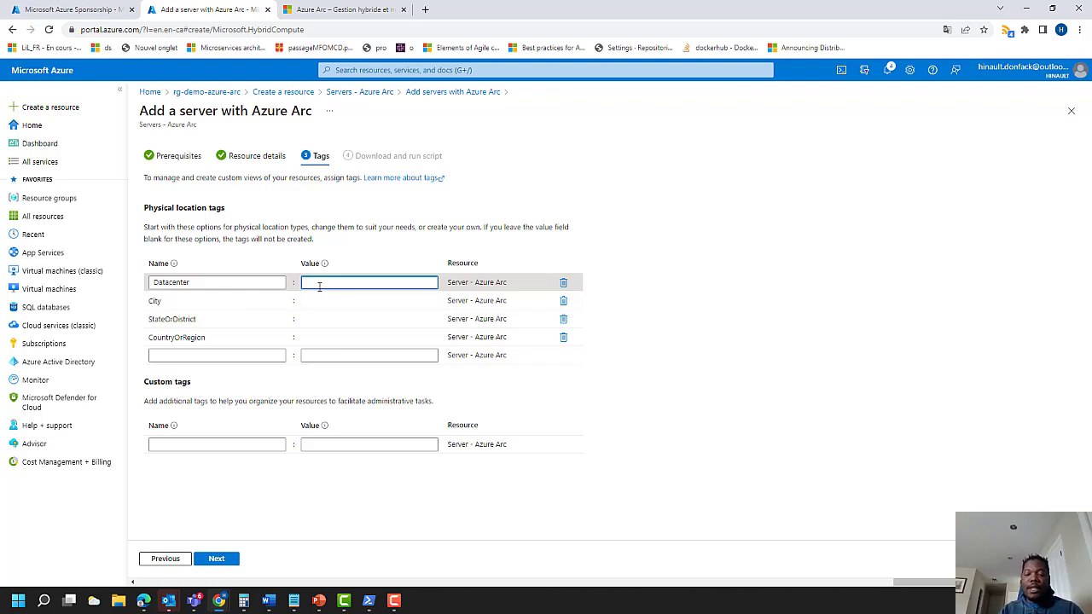
pyautogui.write('Hinault')
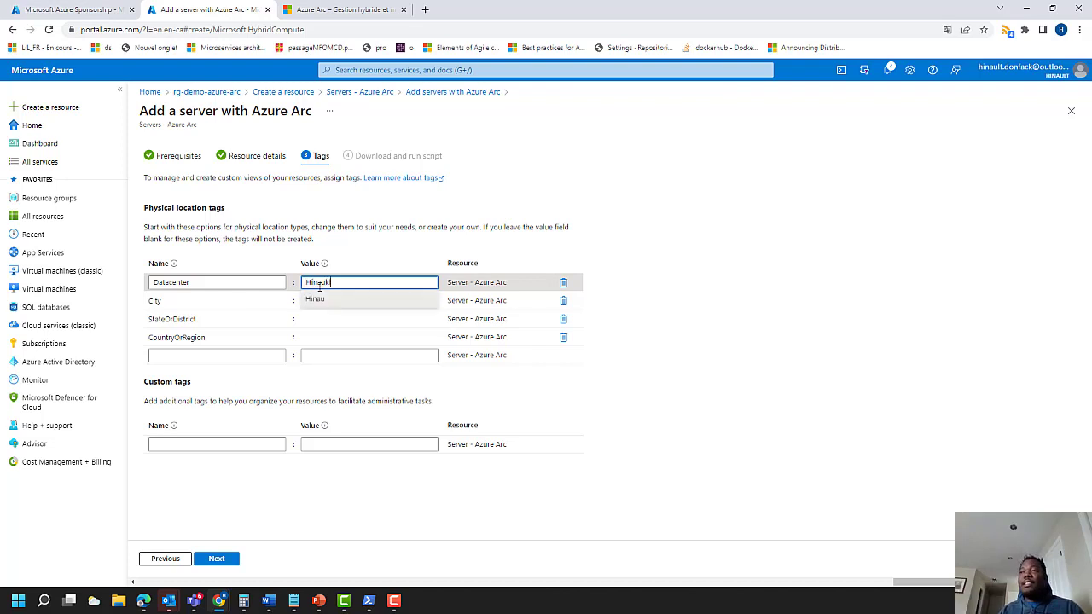
pyautogui.write('t')
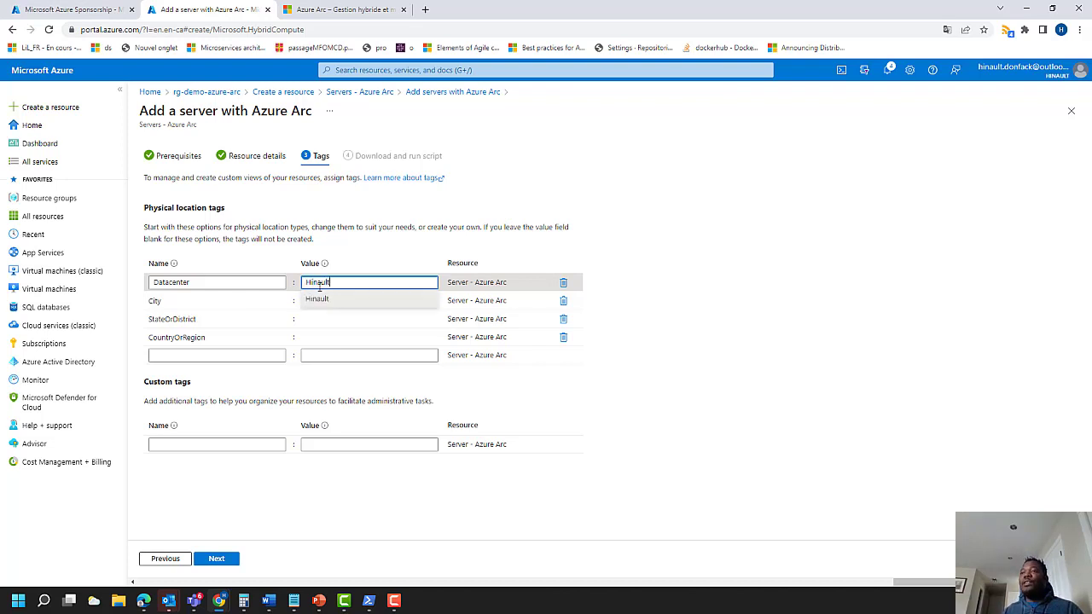
pyautogui.click(661, 436)
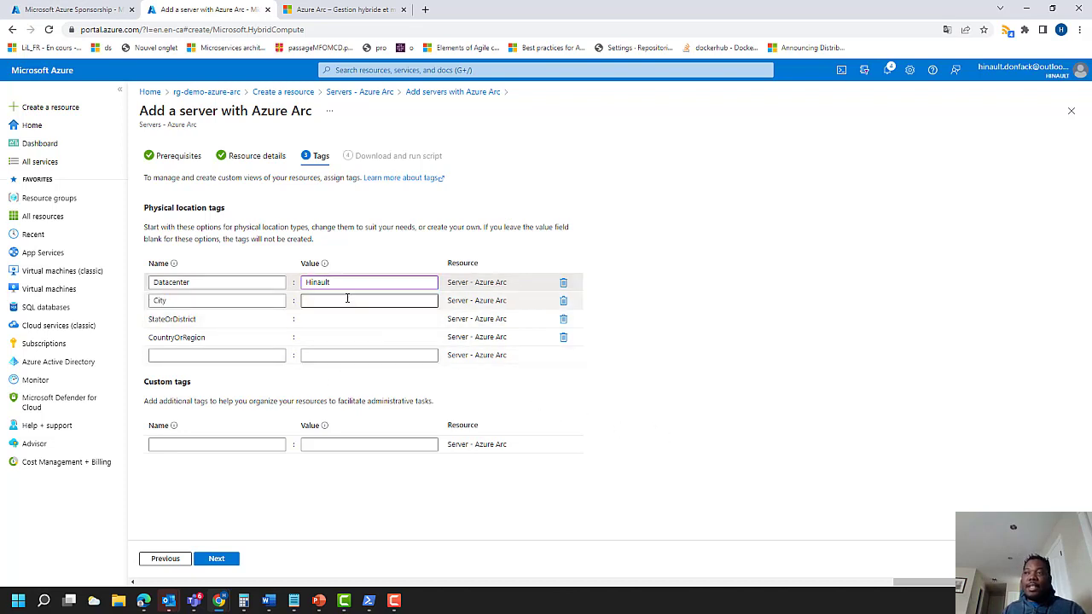
pyautogui.click(347, 297)
pyautogui.write('Q')
pyautogui.write('uébec')
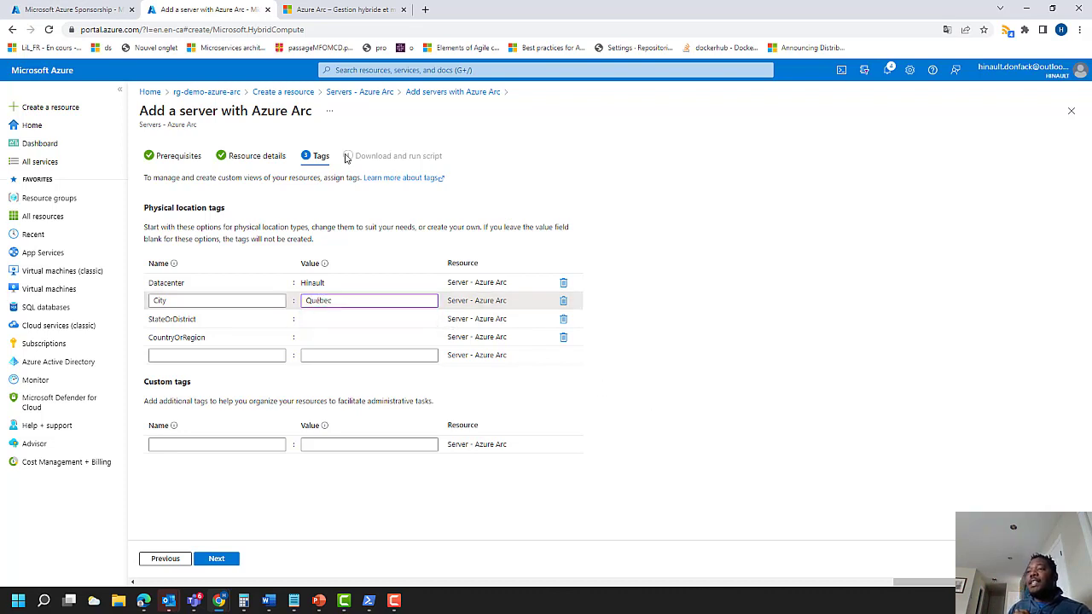
pyautogui.click(224, 559)
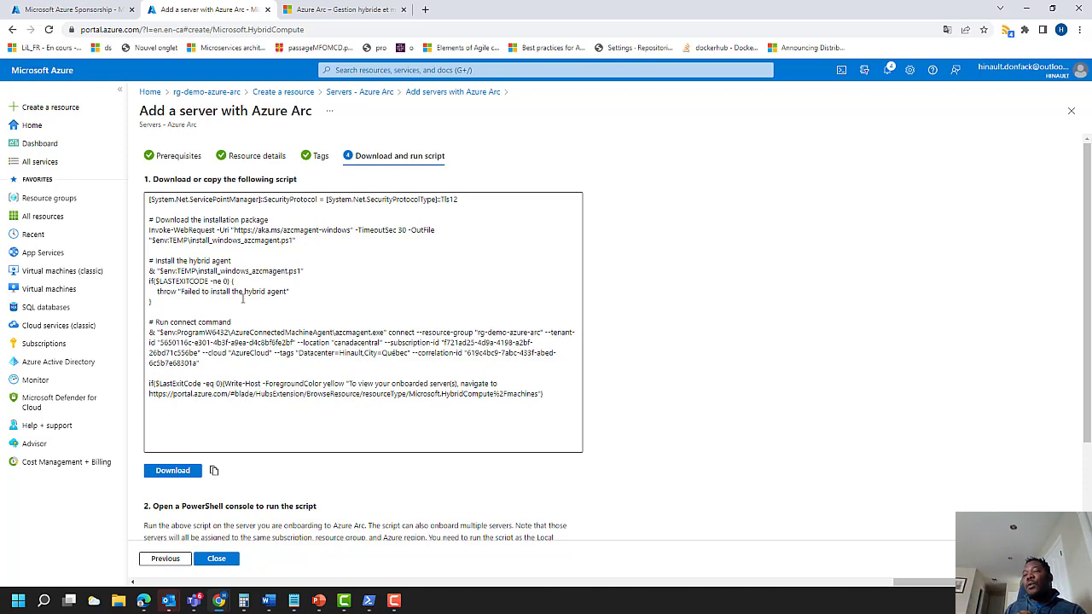
# - Copy the generated onboarding script and run it in the administrator Windows PowerShell window, widening the window to read its output
pyautogui.click(214, 472)
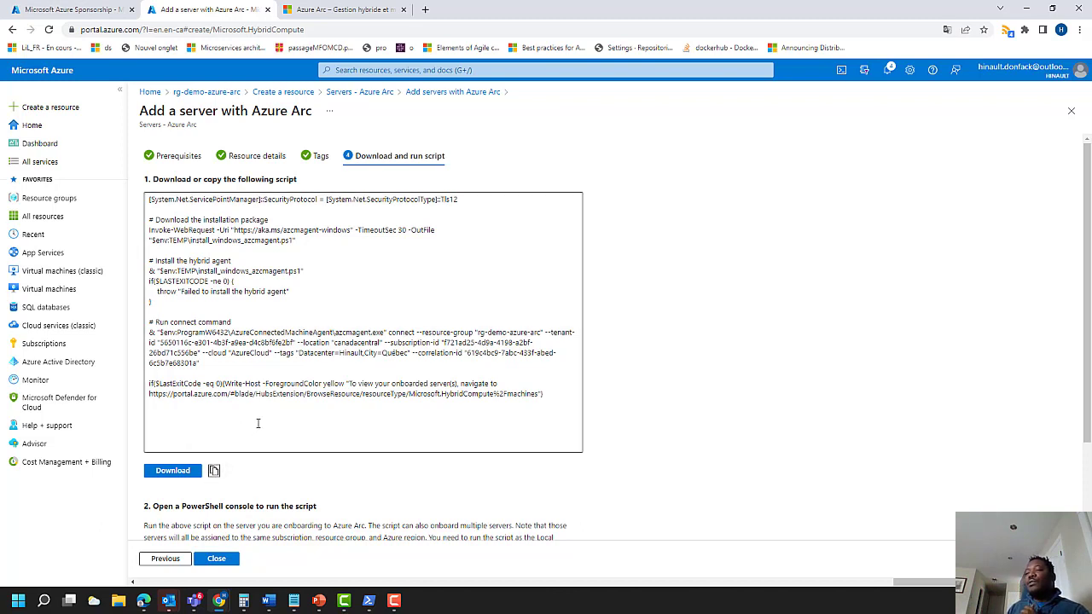
pyautogui.click(368, 599)
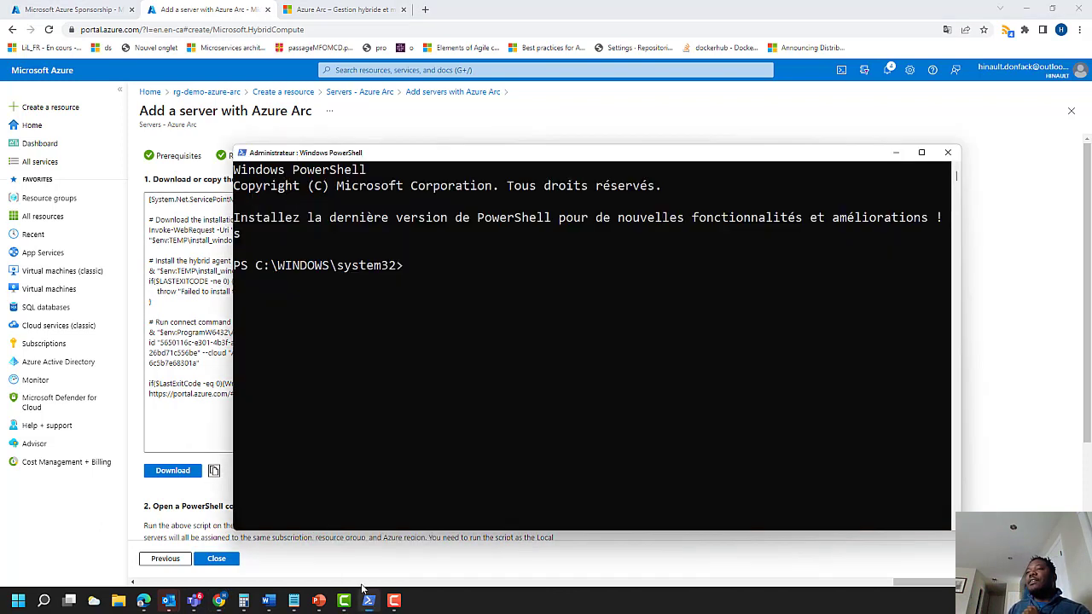
pyautogui.rightClick(414, 269)
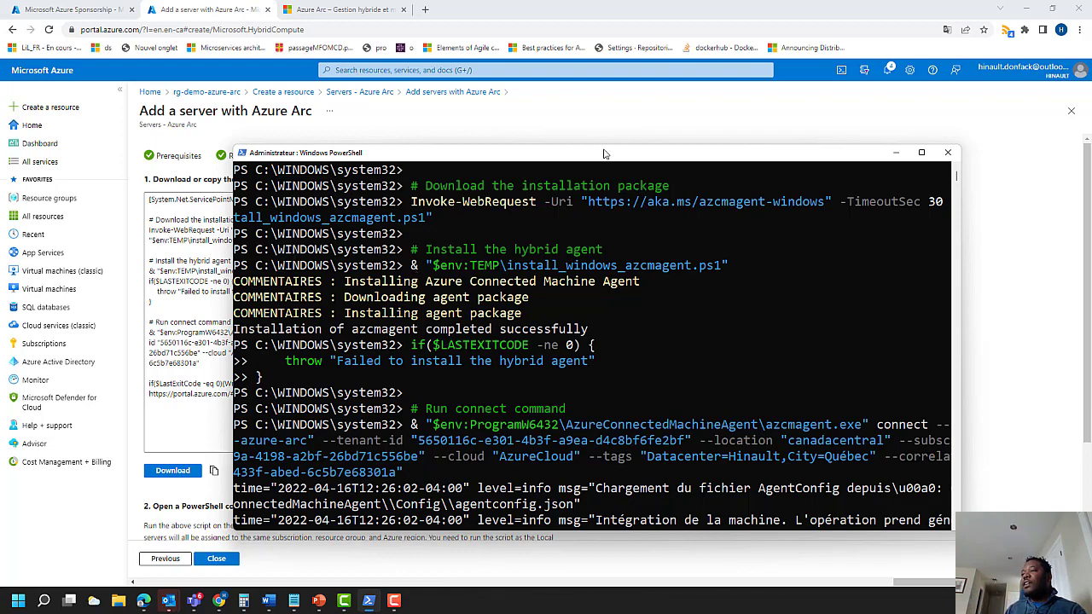
pyautogui.moveTo(604, 153); pyautogui.dragTo(569, 100)
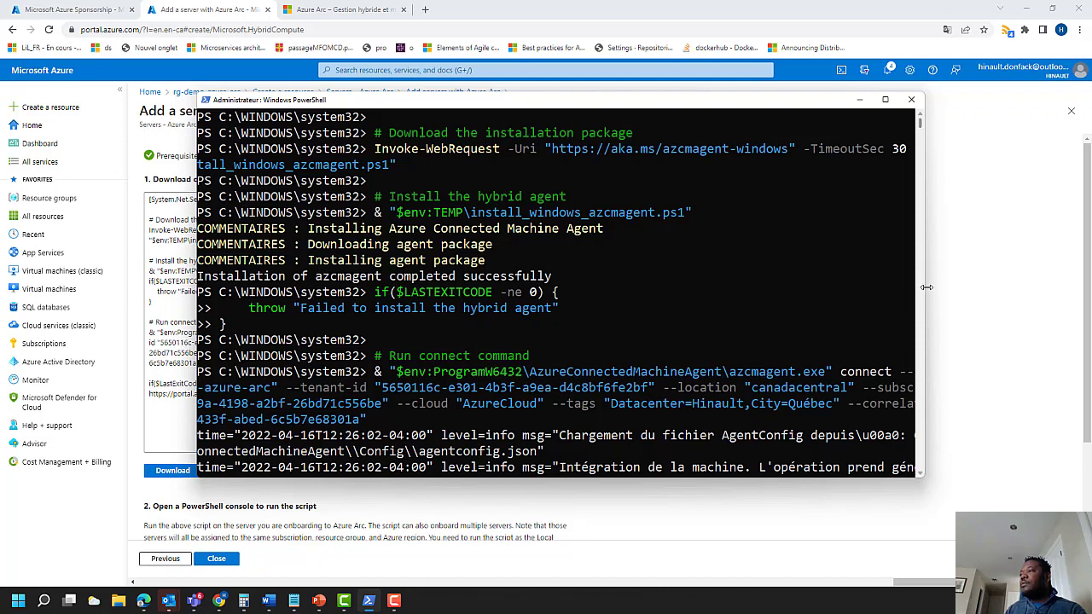
pyautogui.moveTo(918, 295); pyautogui.dragTo(947, 285)
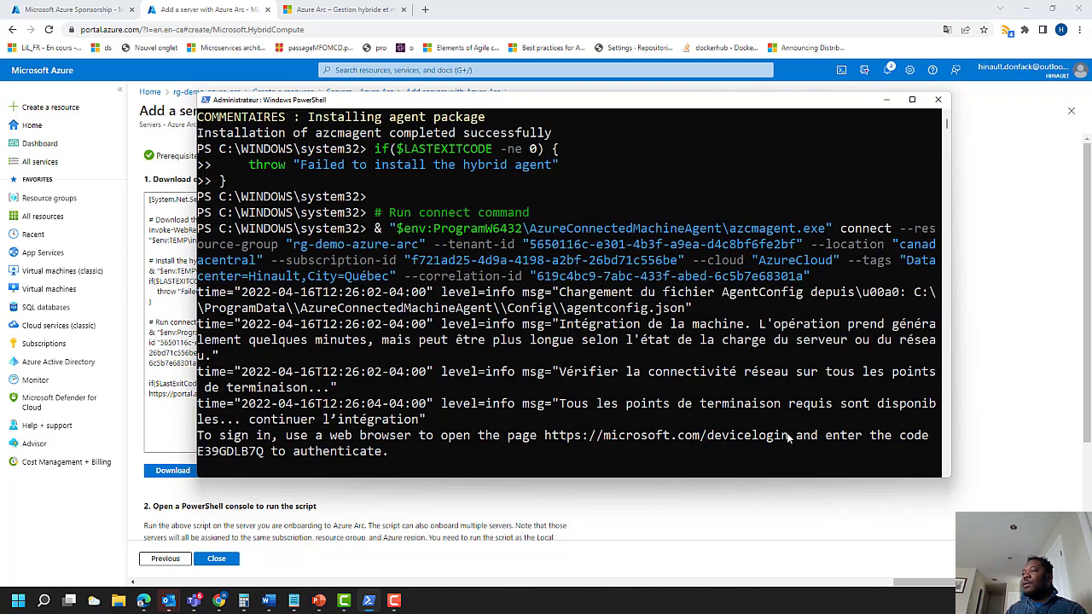
pyautogui.moveTo(788, 436); pyautogui.dragTo(549, 439)
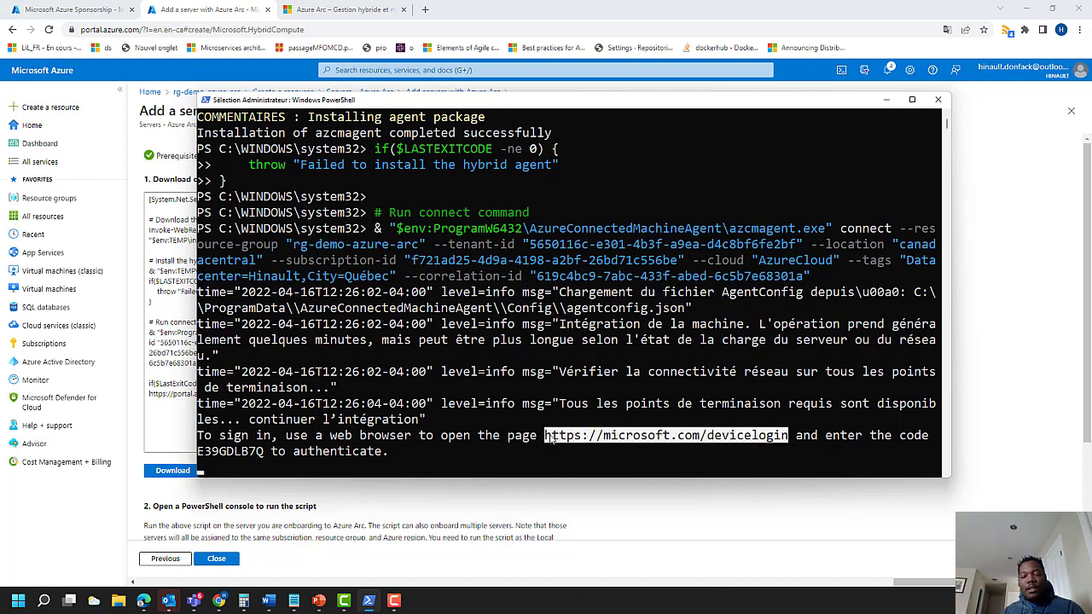
pyautogui.hotkey('ctrl', 'c')
pyautogui.click(425, 10)
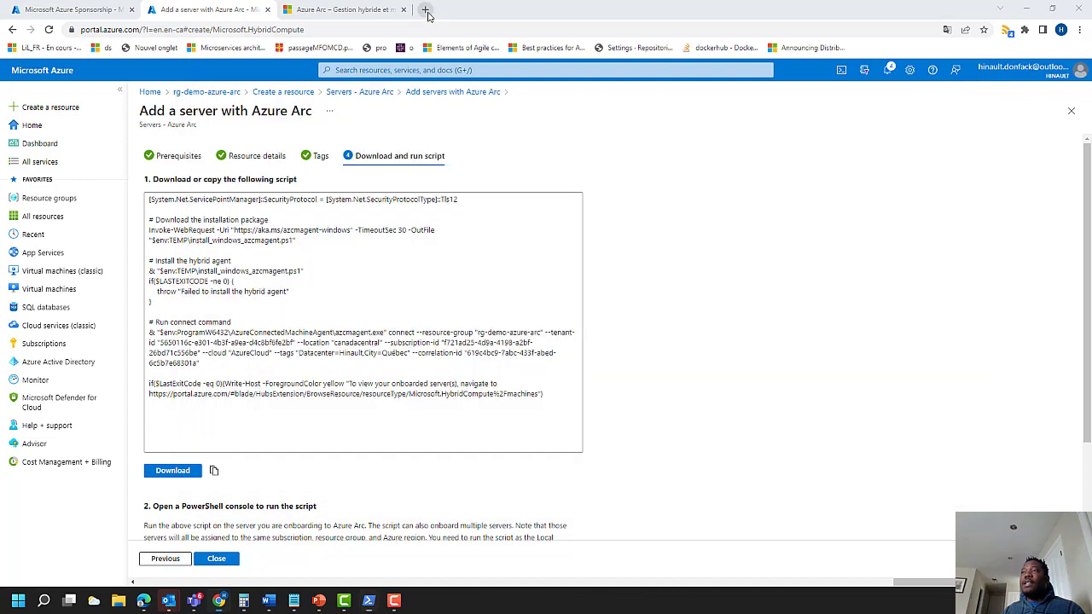
pyautogui.hotkey('ctrl', 'v')
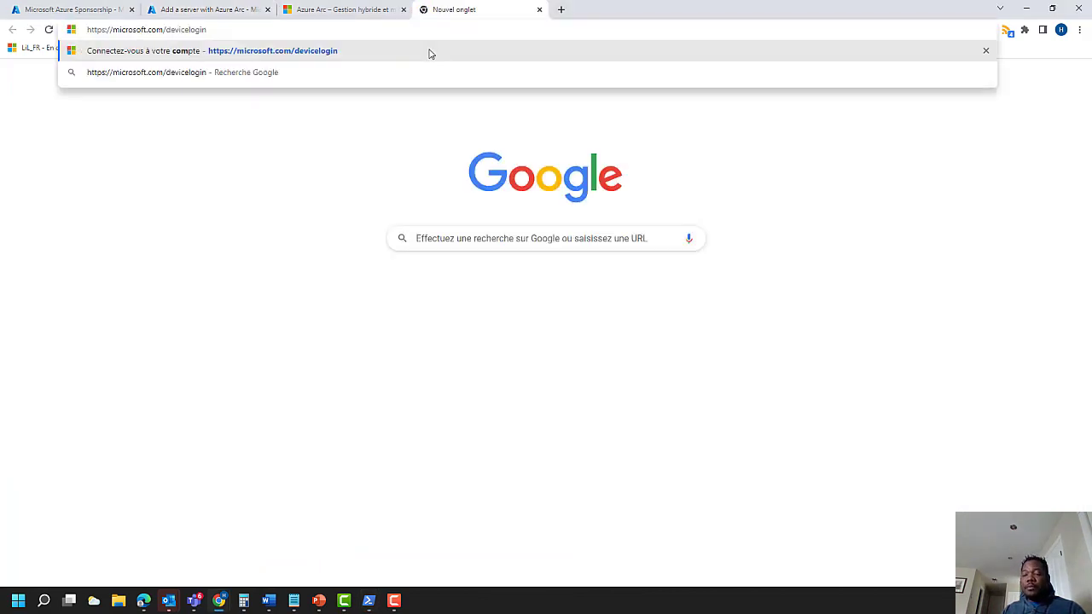
pyautogui.press('Return')
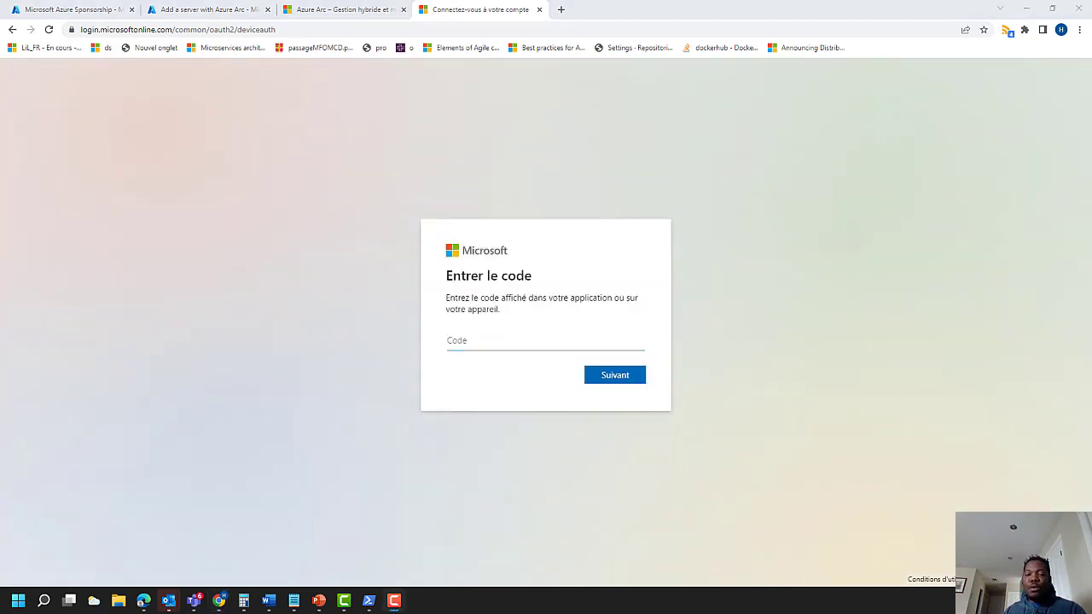
# - Copy the device code from PowerShell into the sign-in page's Code field, choose the account and approve signing in to Azure Connected Machine Agent
pyautogui.hotkey('alt', 'Tab')
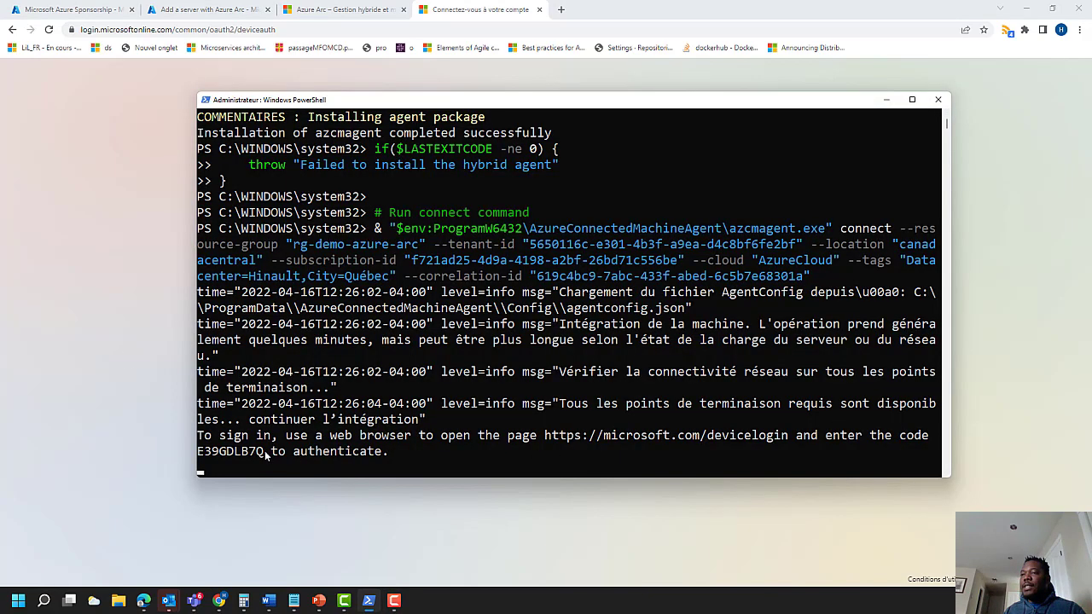
pyautogui.moveTo(270, 453); pyautogui.dragTo(197, 459)
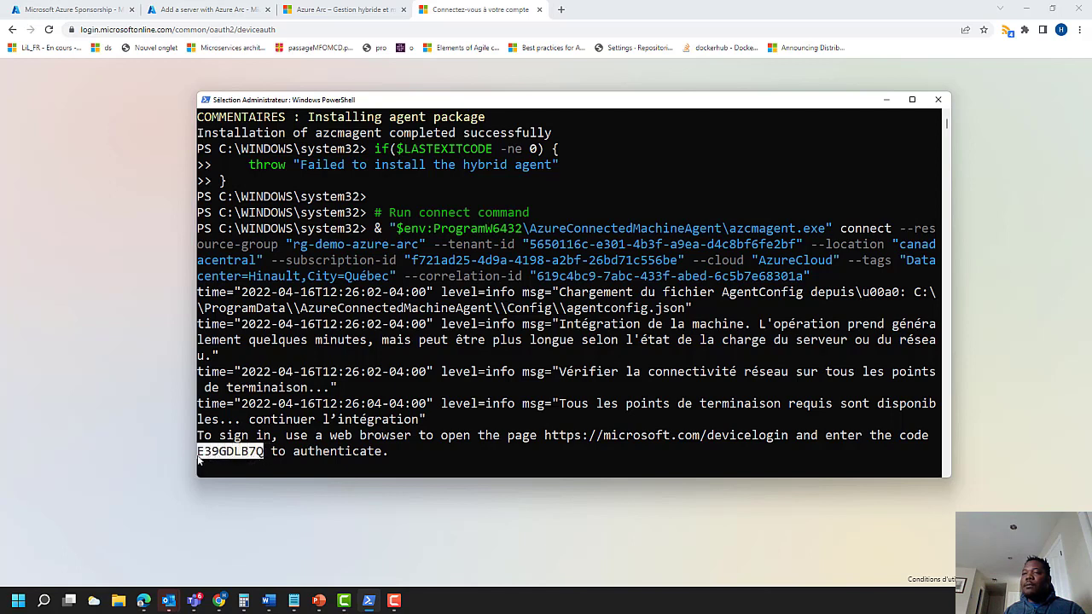
pyautogui.rightClick(197, 459)
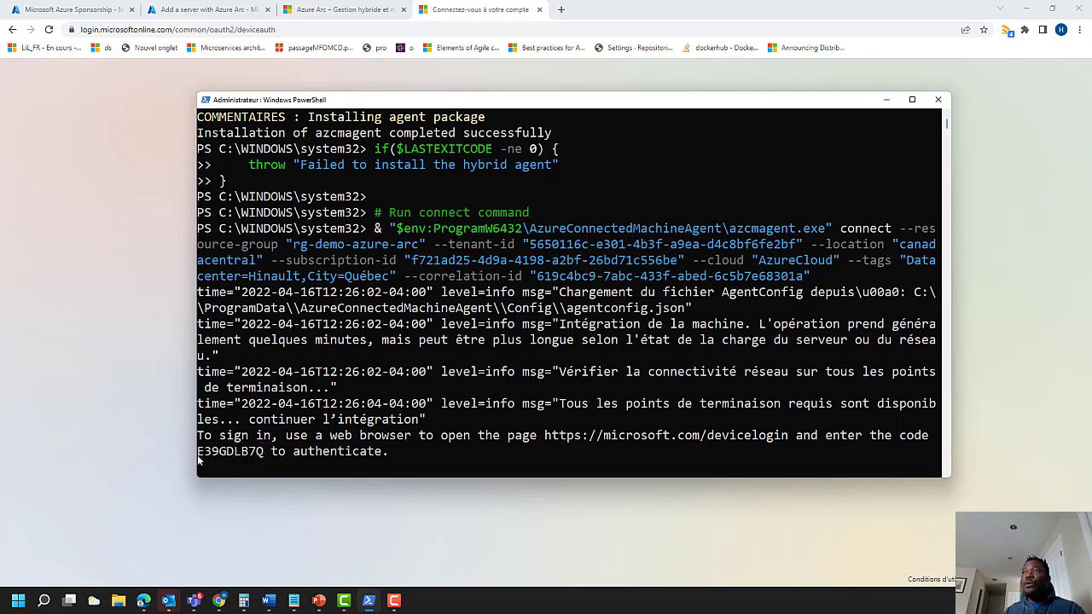
pyautogui.click(467, 12)
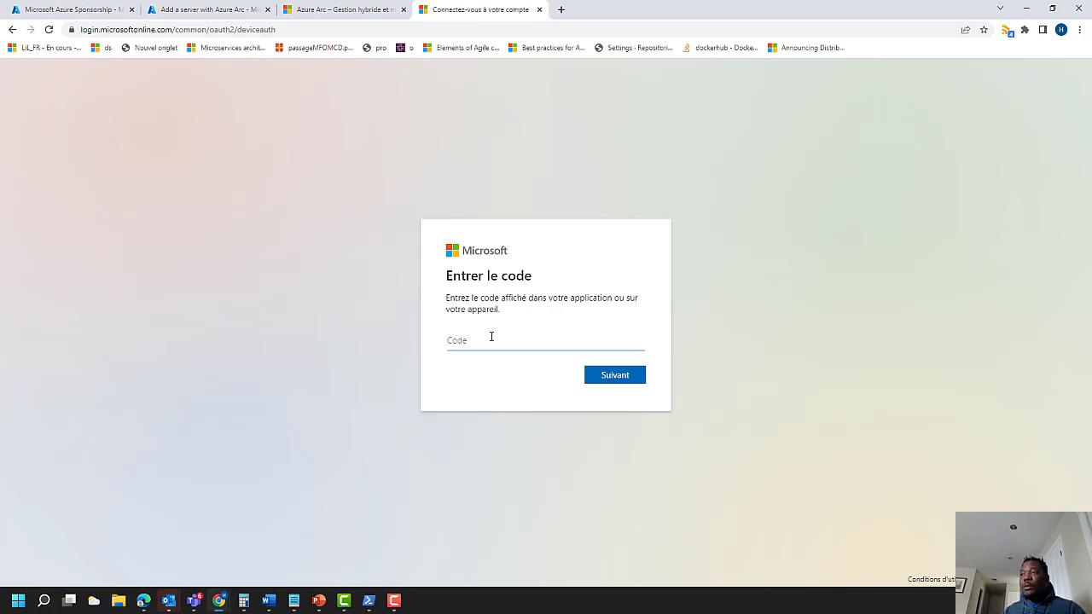
pyautogui.hotkey('ctrl', 'v')
pyautogui.click(614, 375)
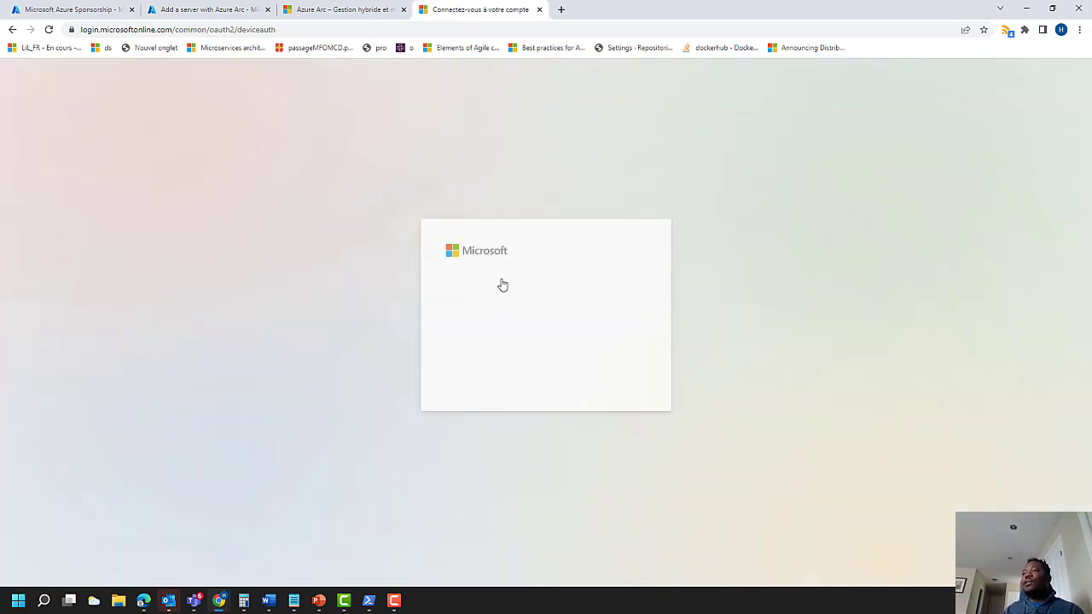
pyautogui.click(544, 271)
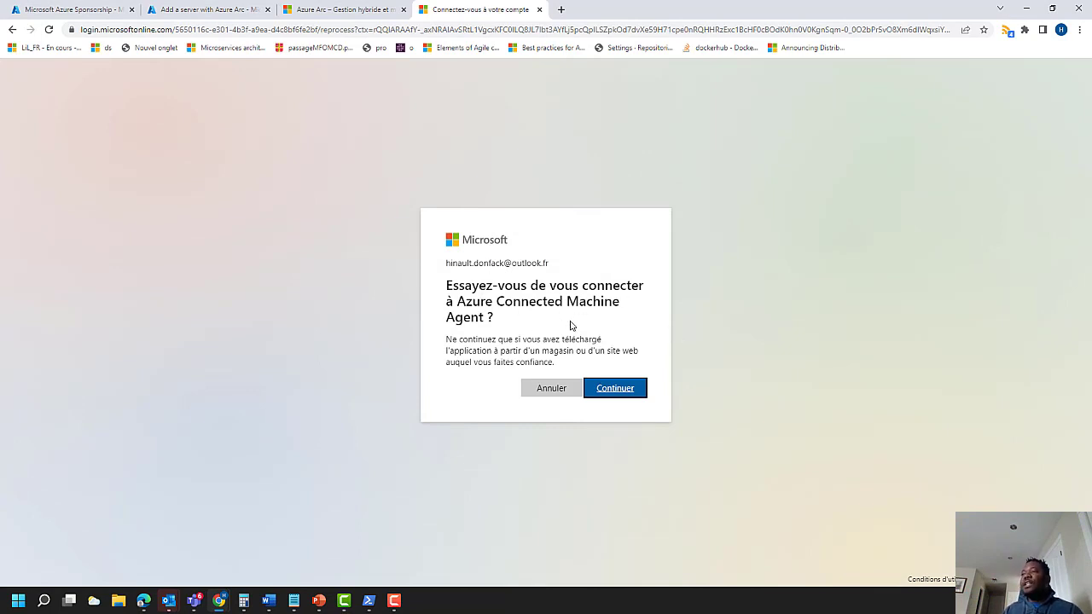
pyautogui.click(620, 391)
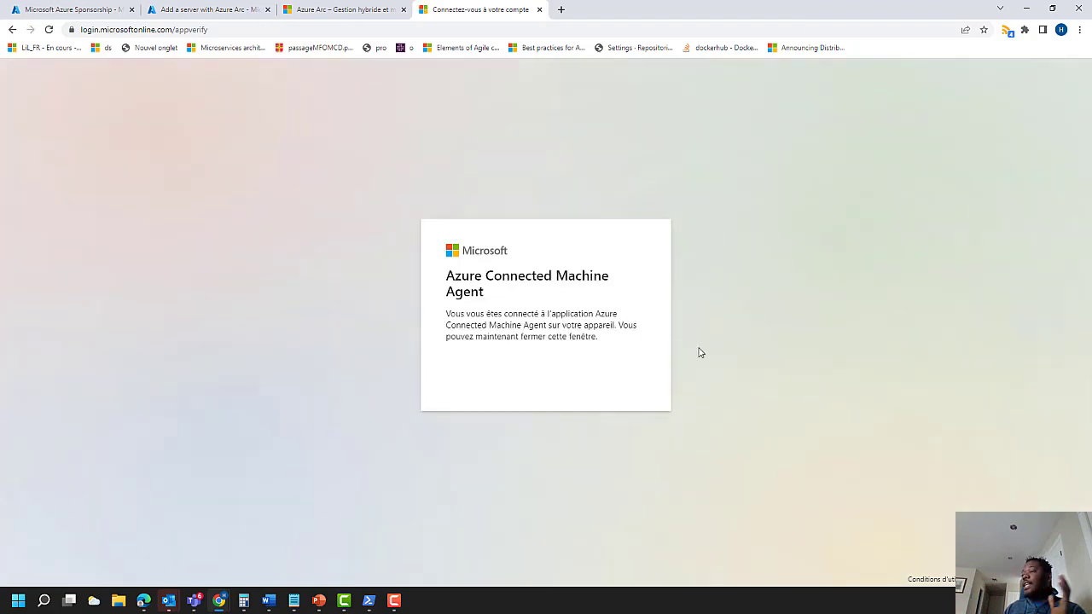
pyautogui.moveTo(597, 336); pyautogui.dragTo(444, 259)
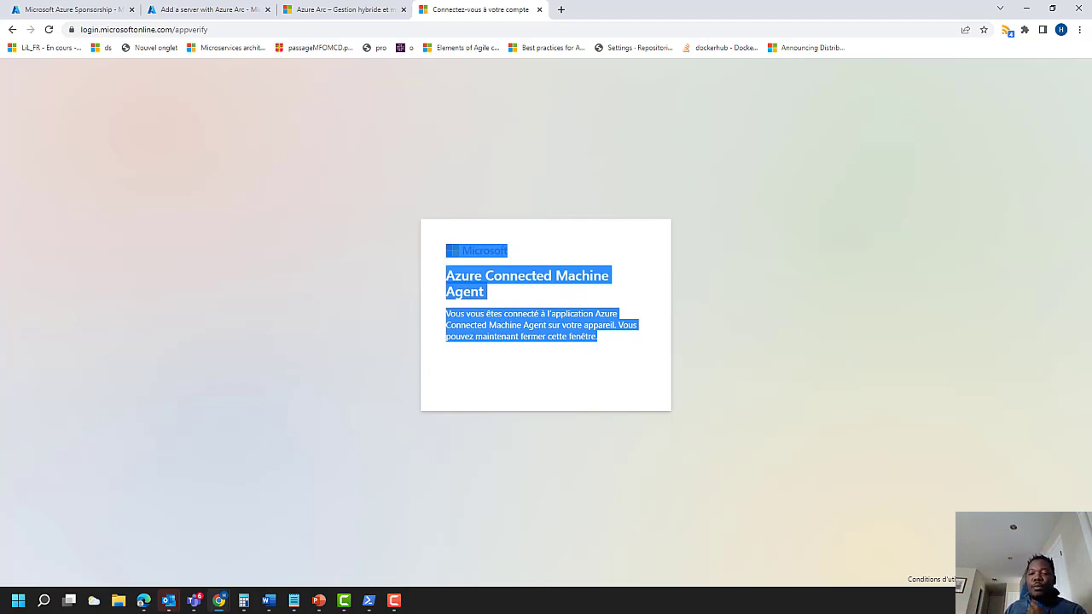
# - Switch back to PowerShell and check the output of the Azure Arc connect command
pyautogui.click(369, 601)
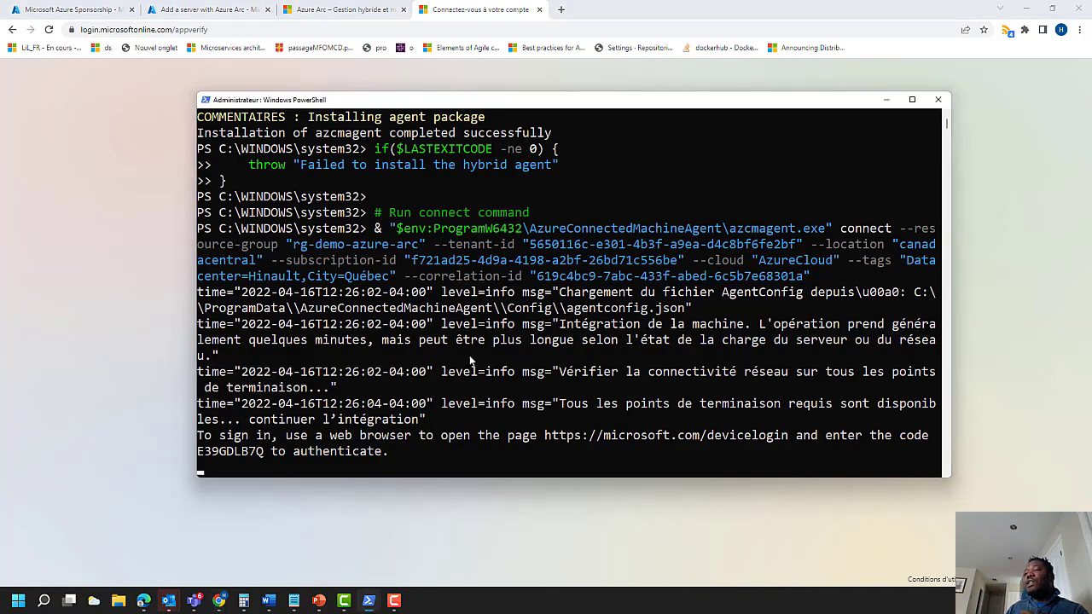
pyautogui.moveTo(562, 105); pyautogui.dragTo(577, 118)
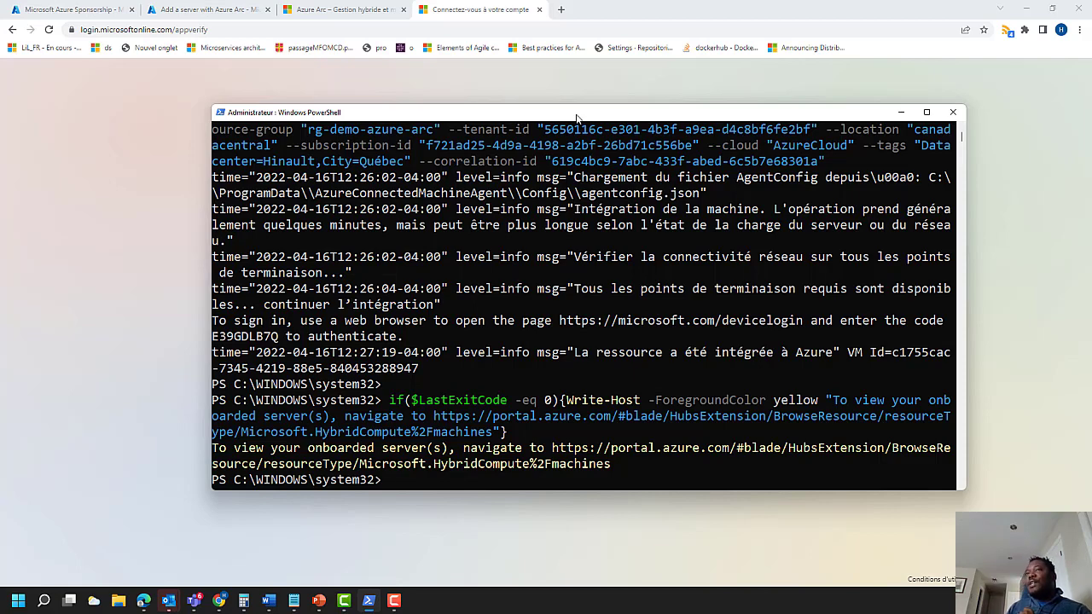
pyautogui.moveTo(577, 117); pyautogui.dragTo(566, 122)
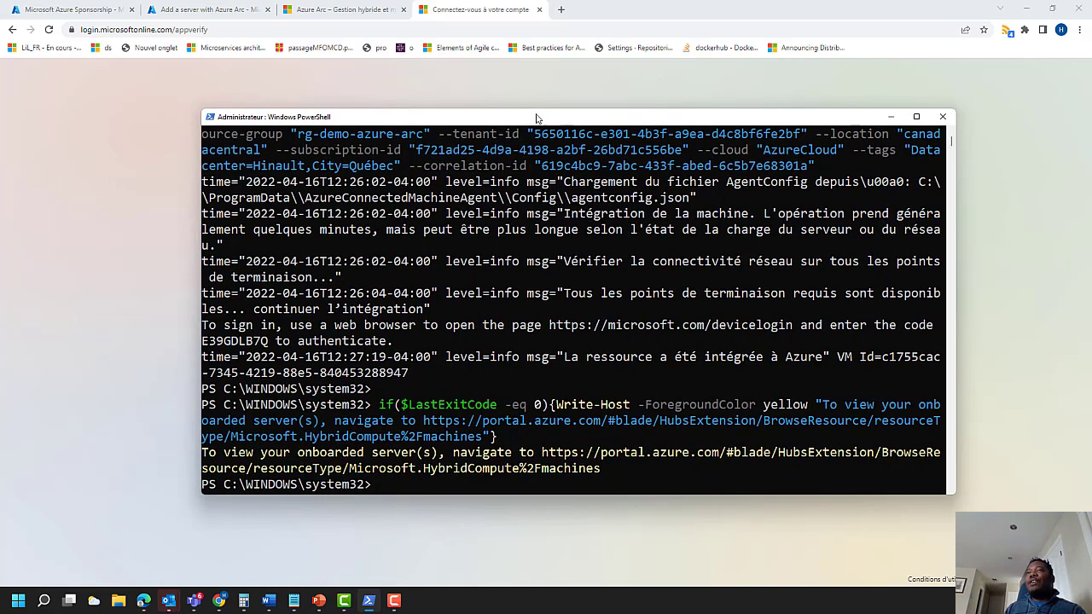
# - Return to the Azure portal, reload the rg-demo-azure-arc resource group and open the onboarded server C-QU1-LAP015
pyautogui.click(215, 9)
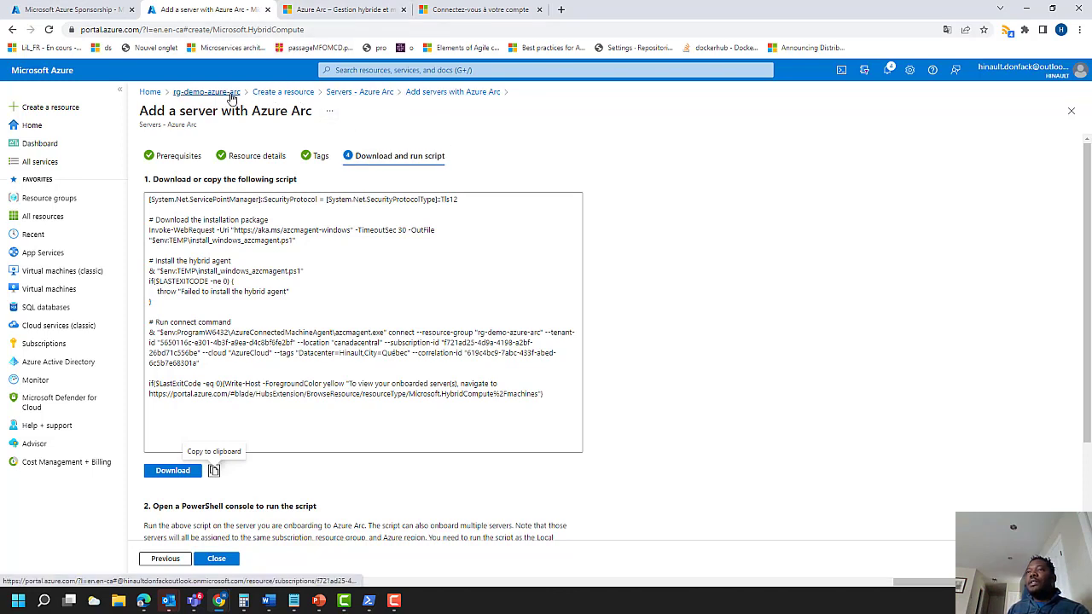
pyautogui.click(231, 96)
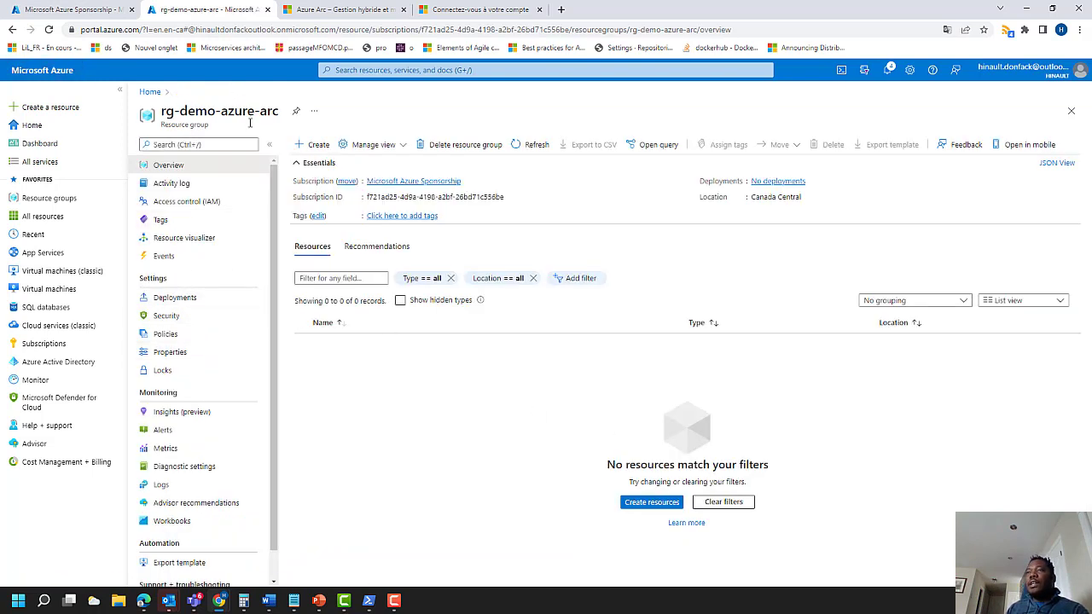
pyautogui.click(48, 29)
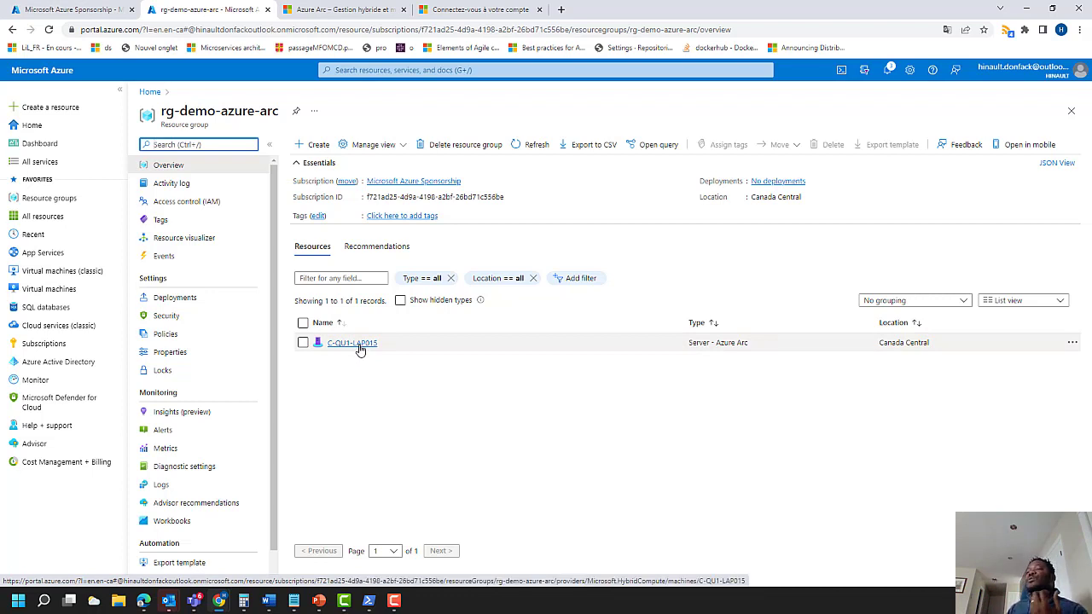
pyautogui.click(359, 348)
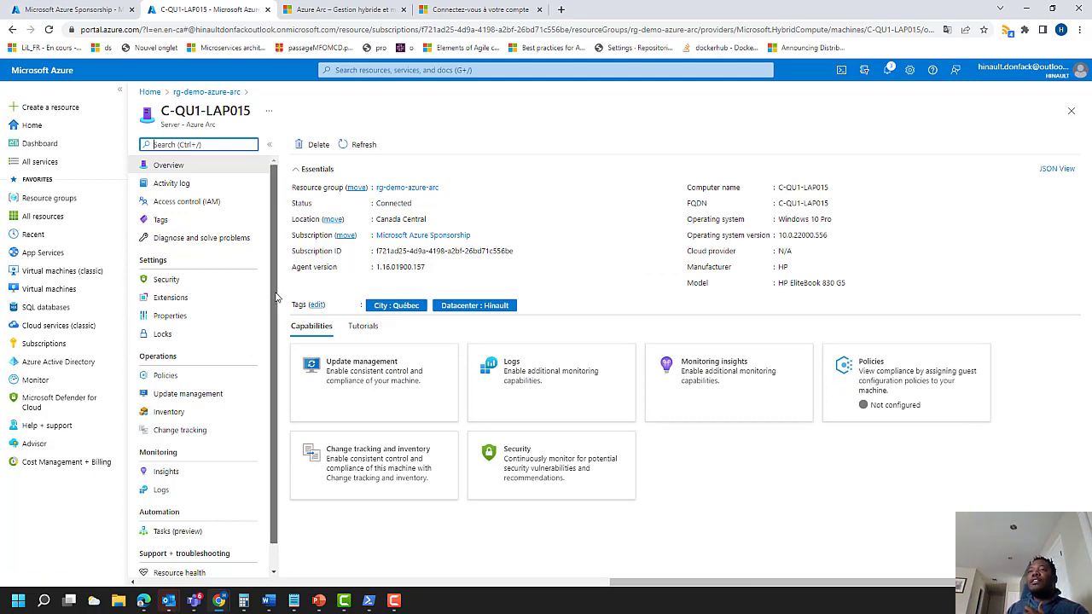
# - Review the server's tags, activity log, access control, security, policies and monitoring insights
pyautogui.click(188, 225)
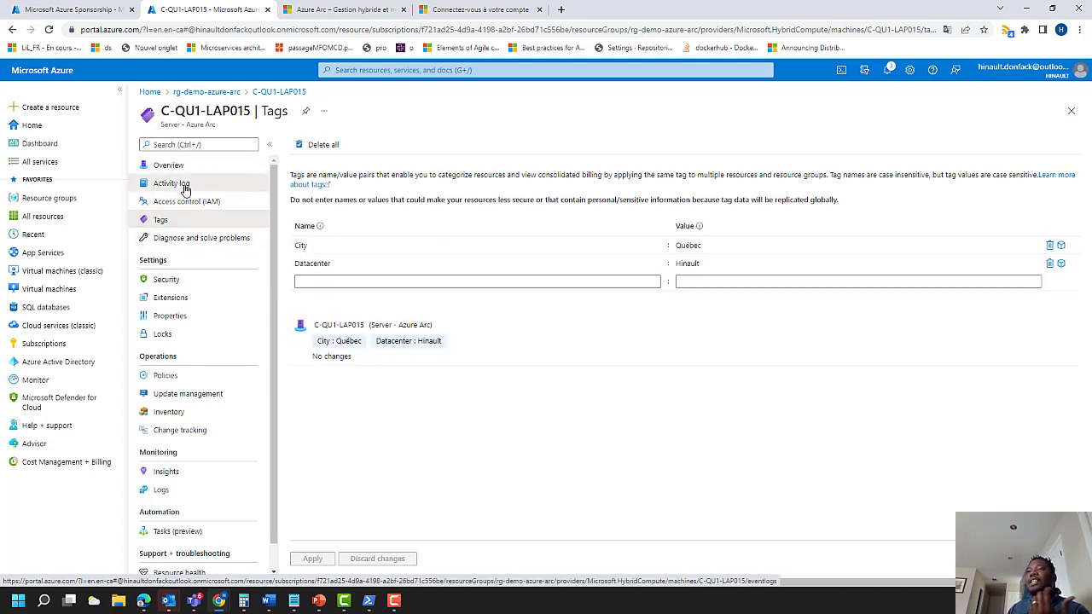
pyautogui.click(184, 187)
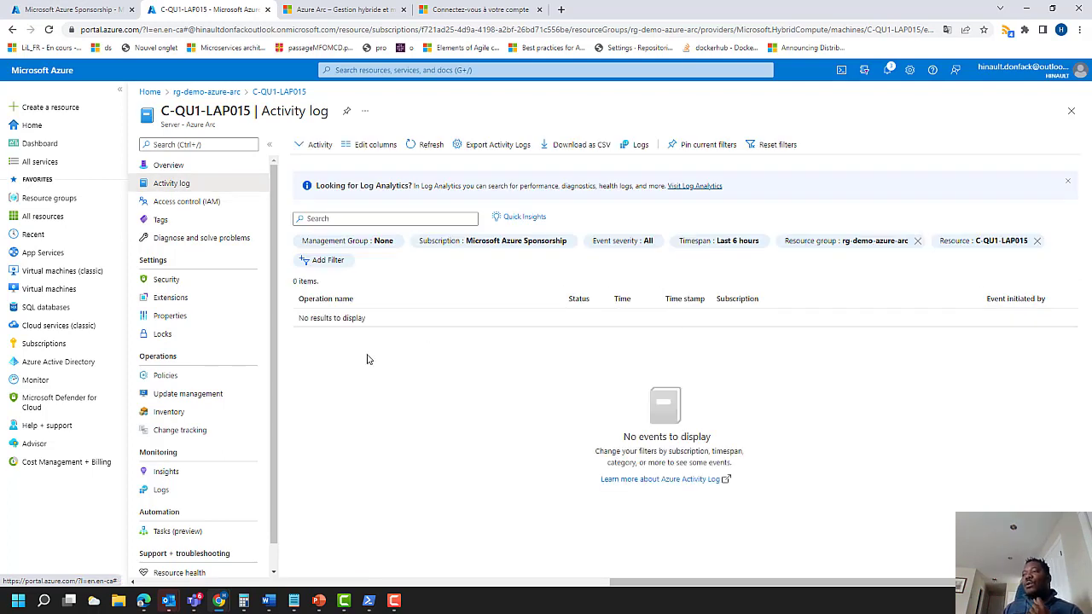
pyautogui.click(203, 210)
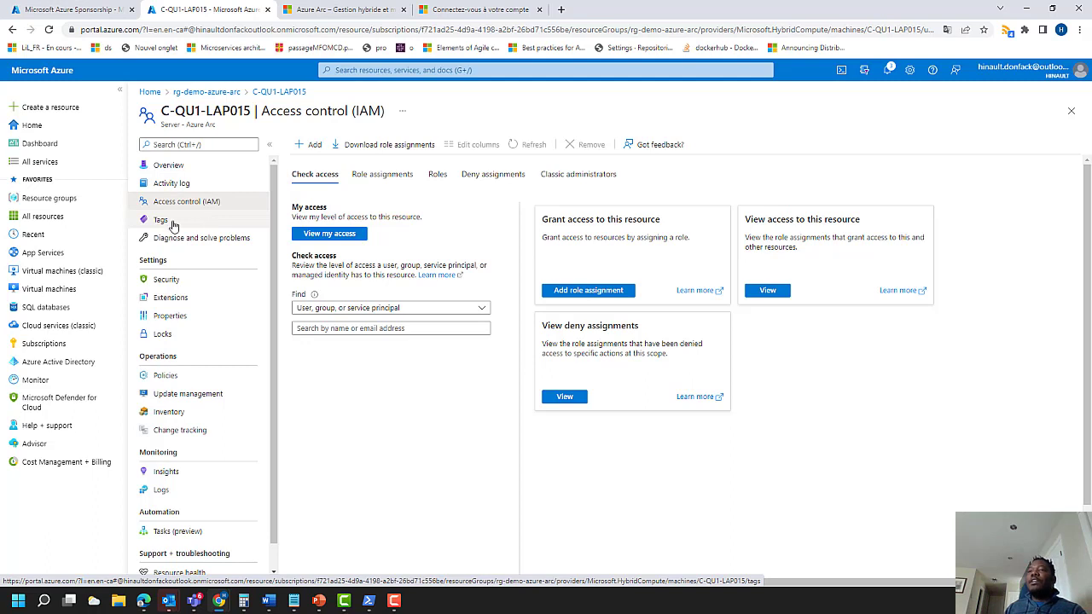
pyautogui.click(174, 281)
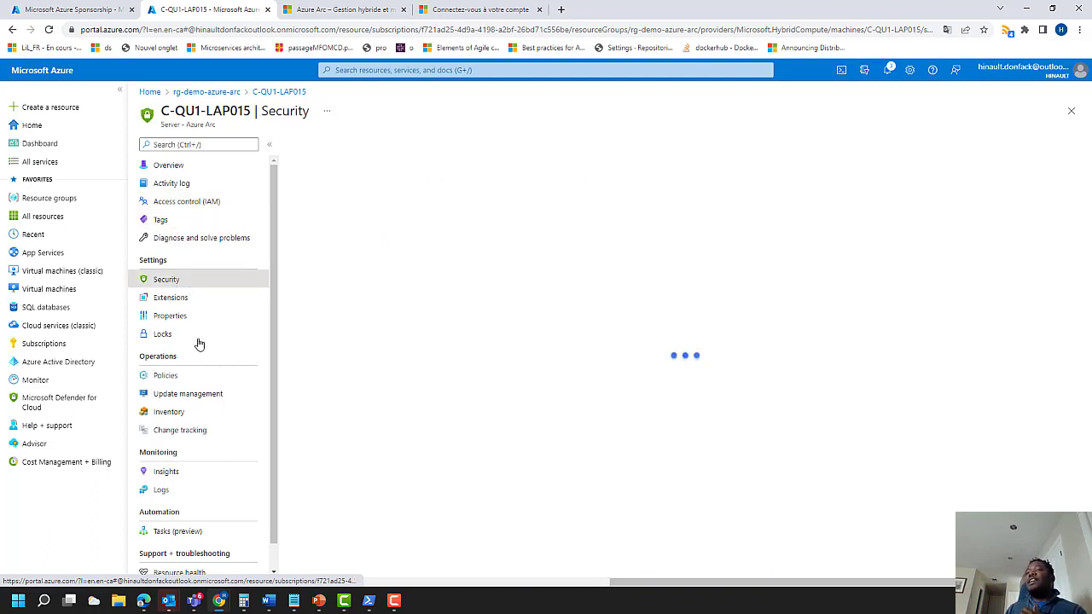
pyautogui.click(168, 380)
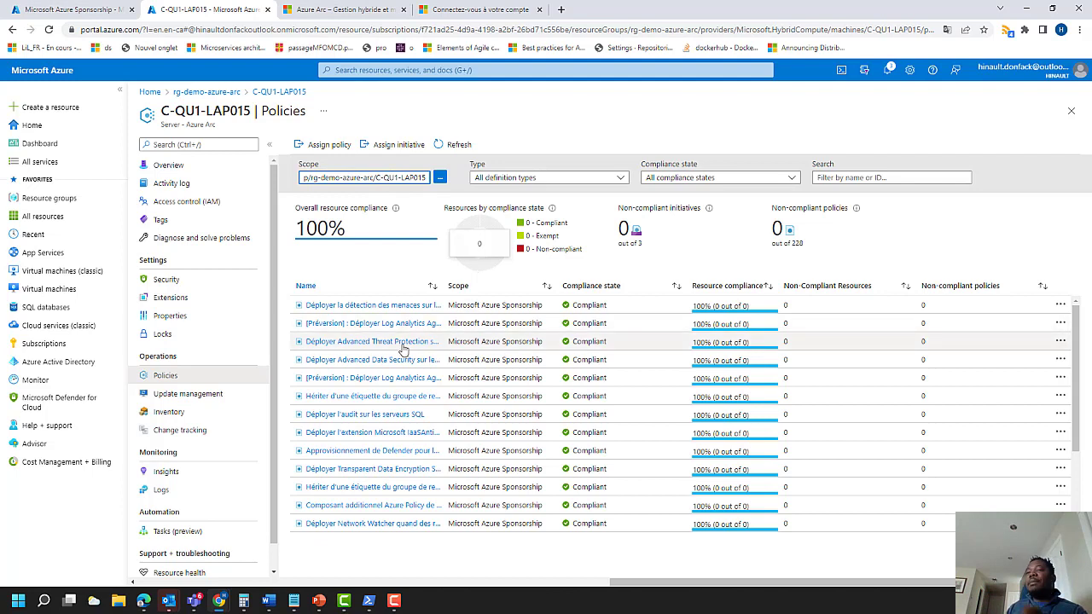
pyautogui.scroll(-1, 201, 375)
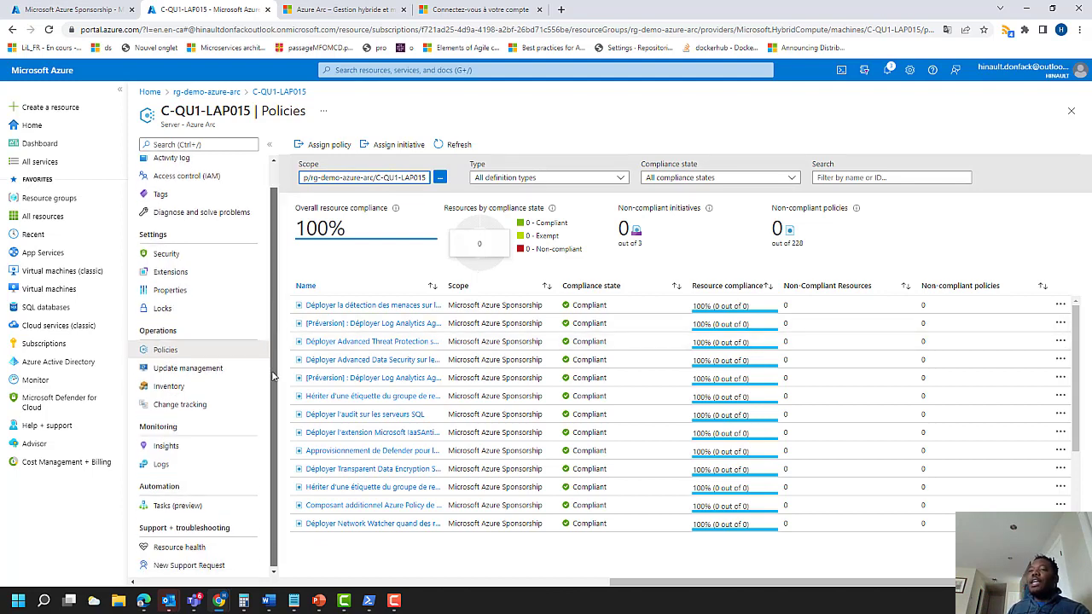
pyautogui.click(166, 446)
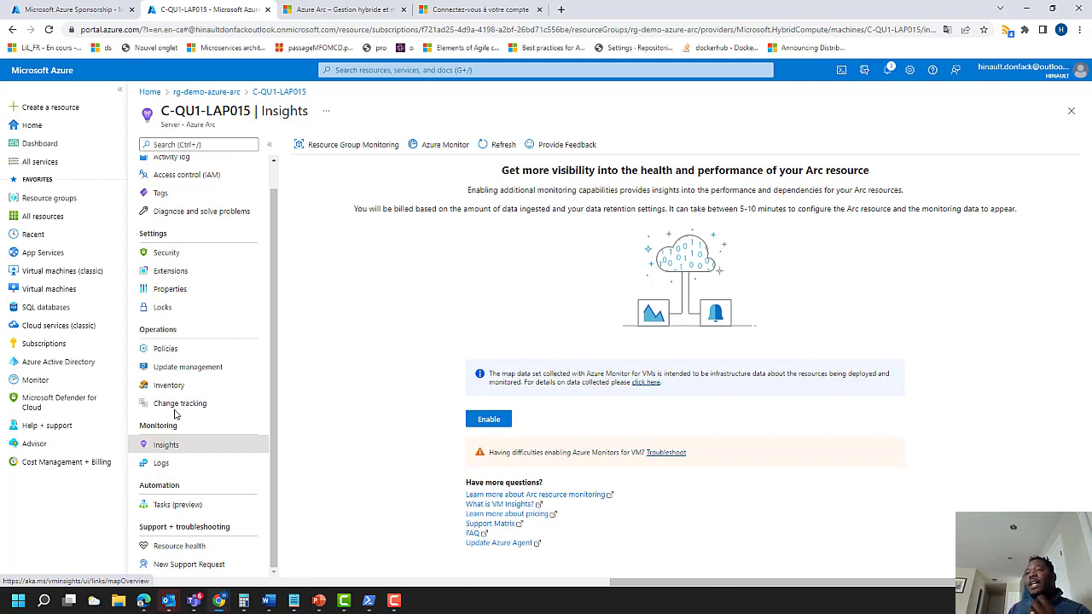
# - Examine the extensions that can be installed on the server, and go back to the portal home page
pyautogui.click(186, 279)
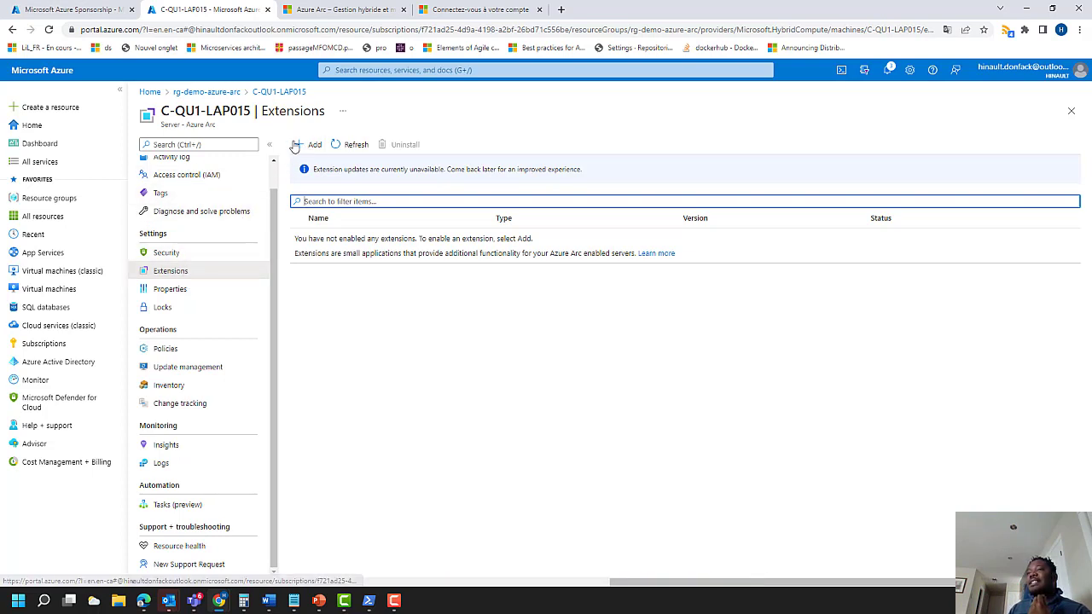
pyautogui.click(315, 147)
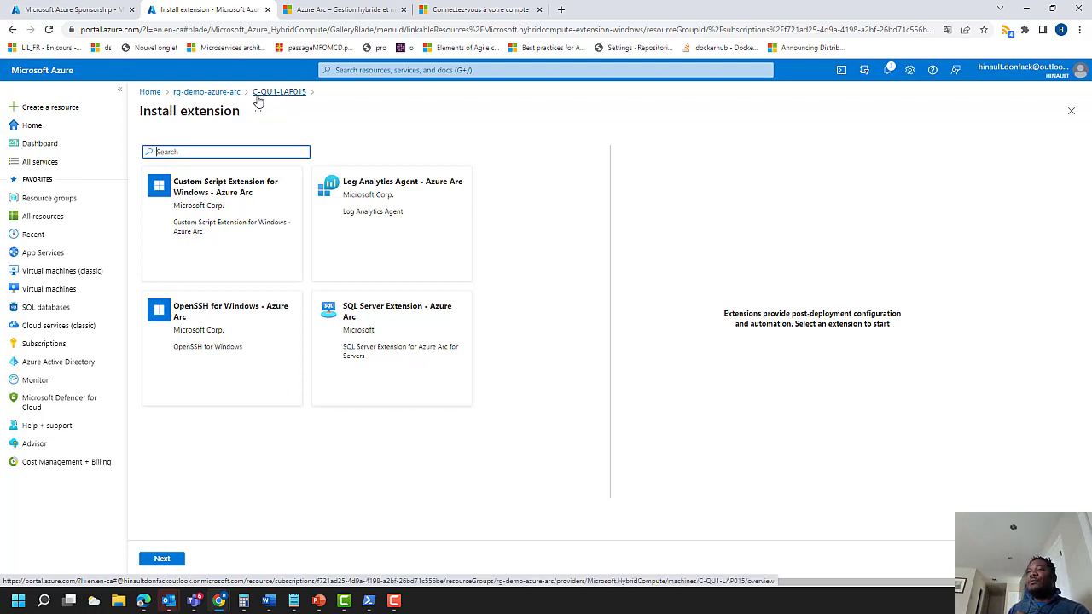
pyautogui.click(276, 93)
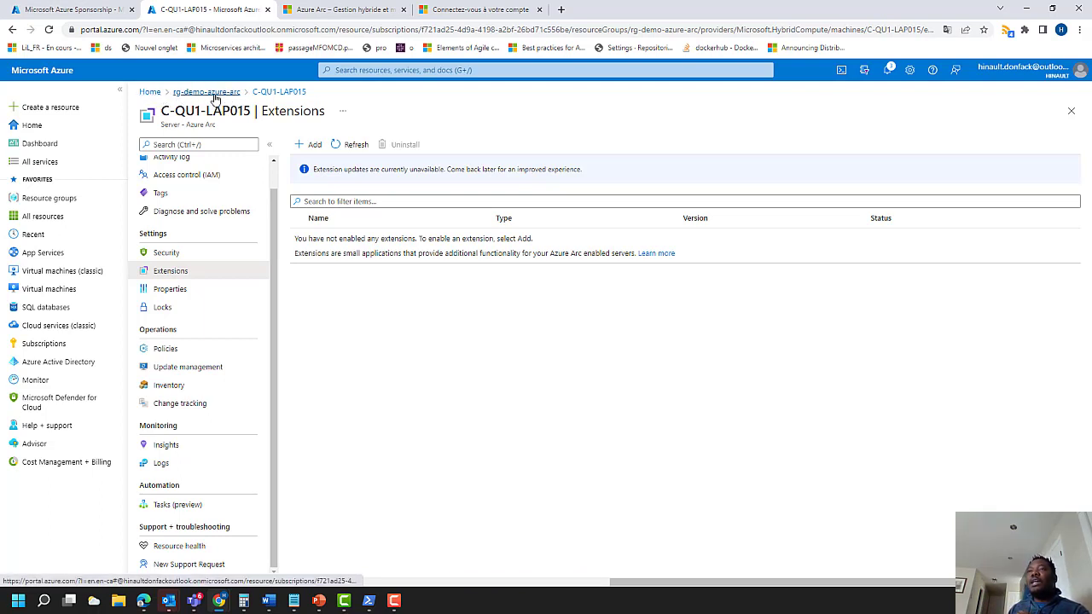
pyautogui.click(149, 95)
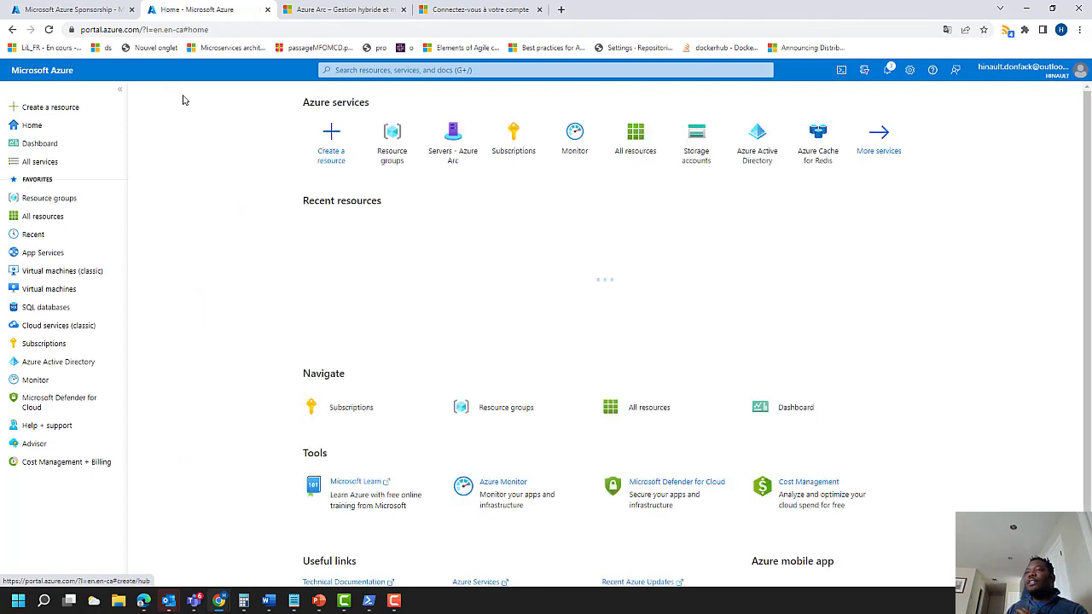
# - Filter the full list of Azure services by "Servers" and open Servers - Azure Arc
pyautogui.click(885, 149)
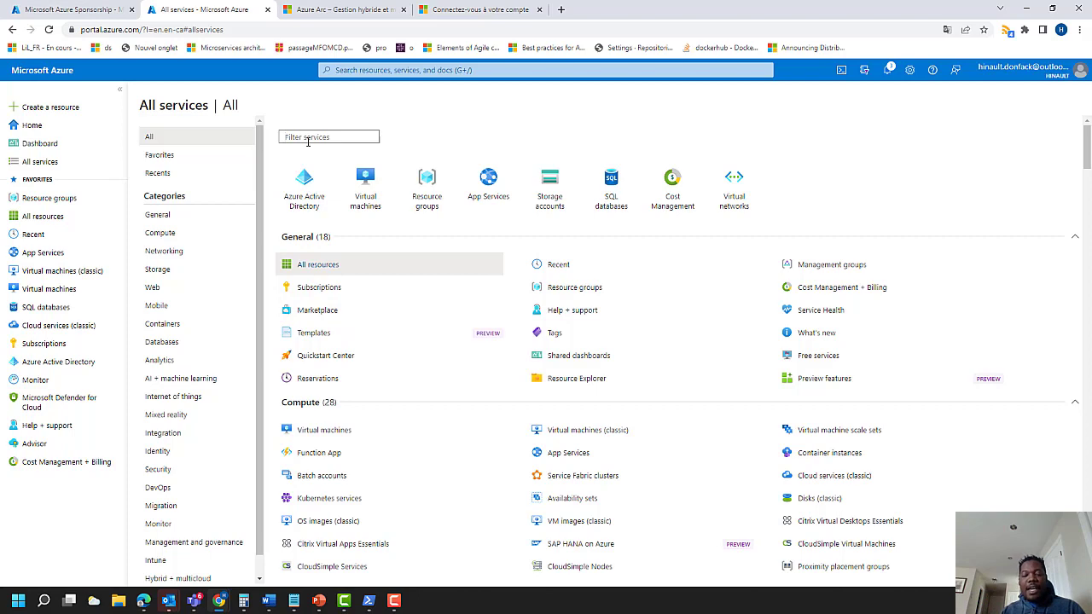
pyautogui.write('A')
pyautogui.press('BackSpace')
pyautogui.write('Ser')
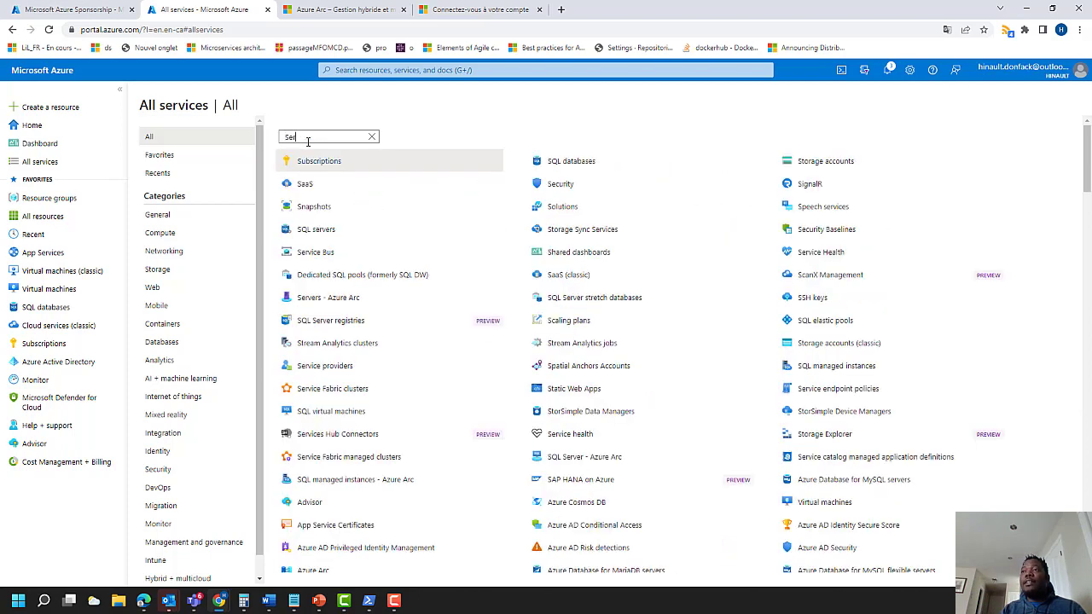
pyautogui.write('vers')
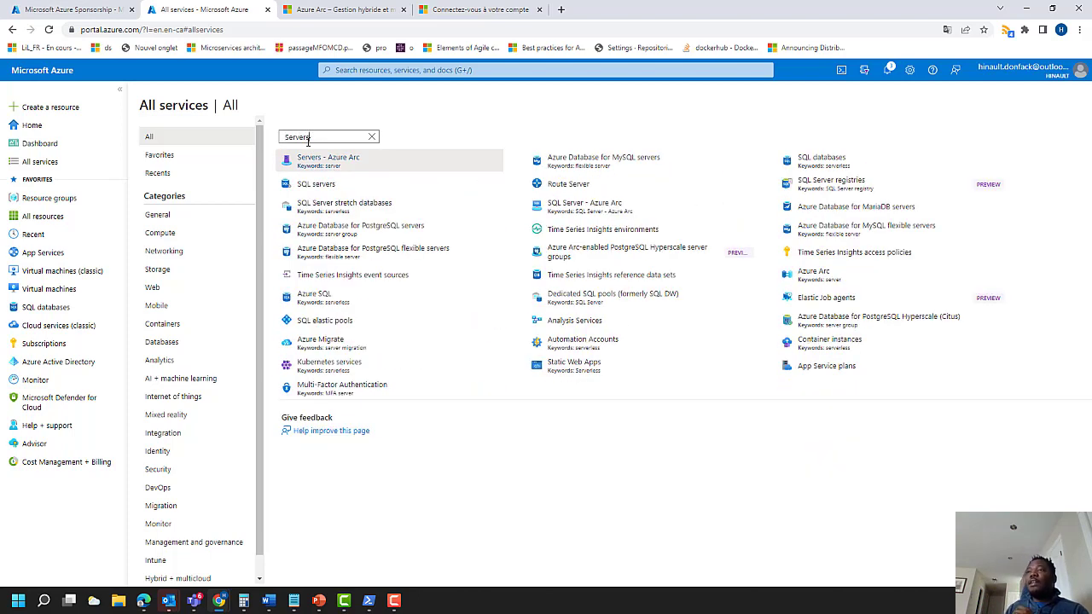
pyautogui.click(333, 164)
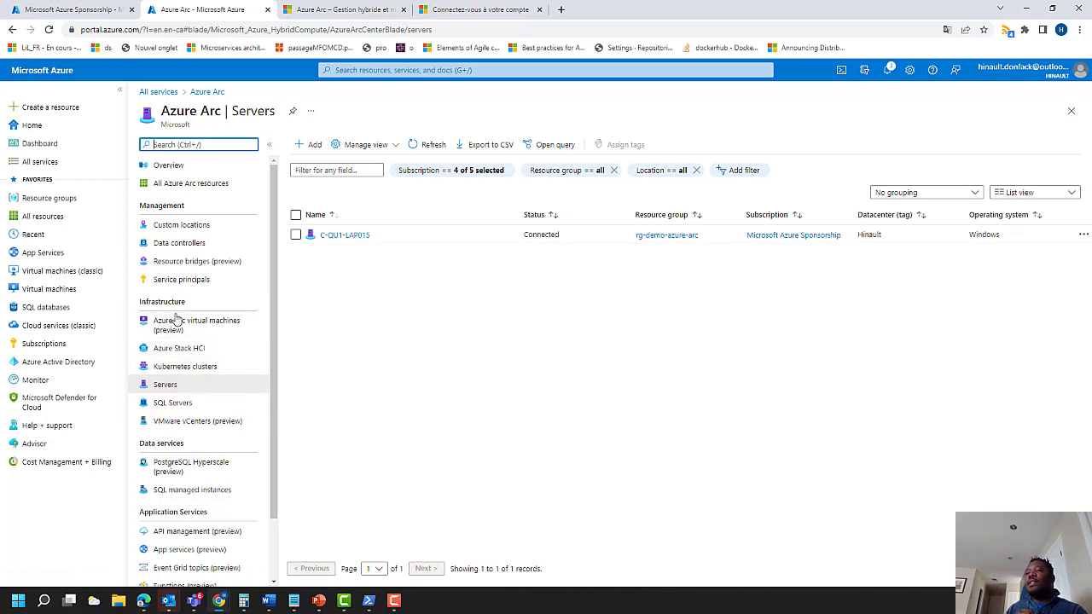
# - Review the Azure Arc inventories of Kubernetes clusters, servers and SQL servers, and return to the servers list
pyautogui.click(185, 376)
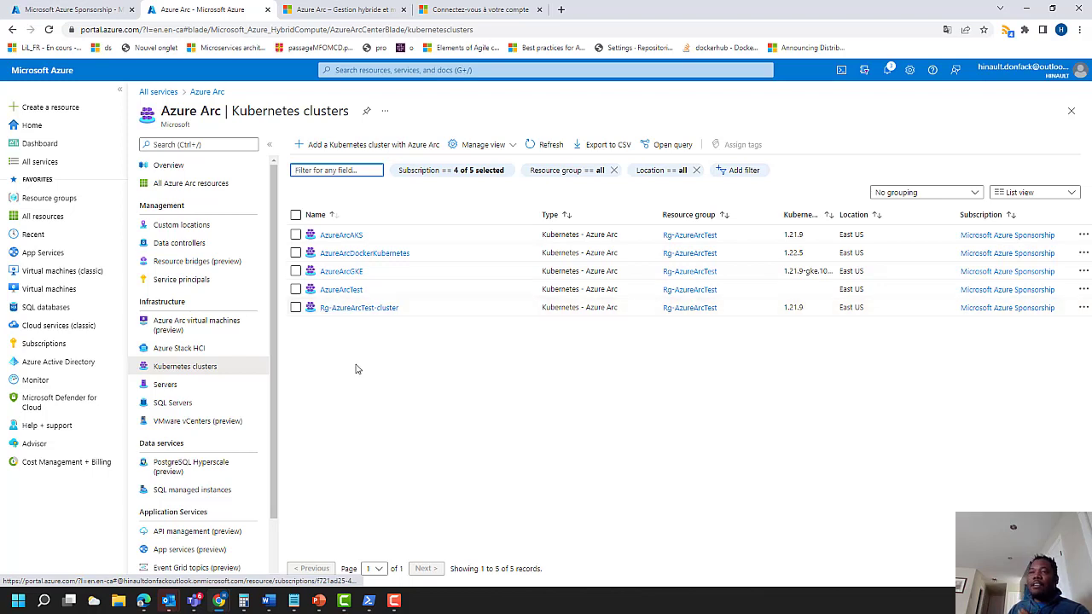
pyautogui.click(164, 384)
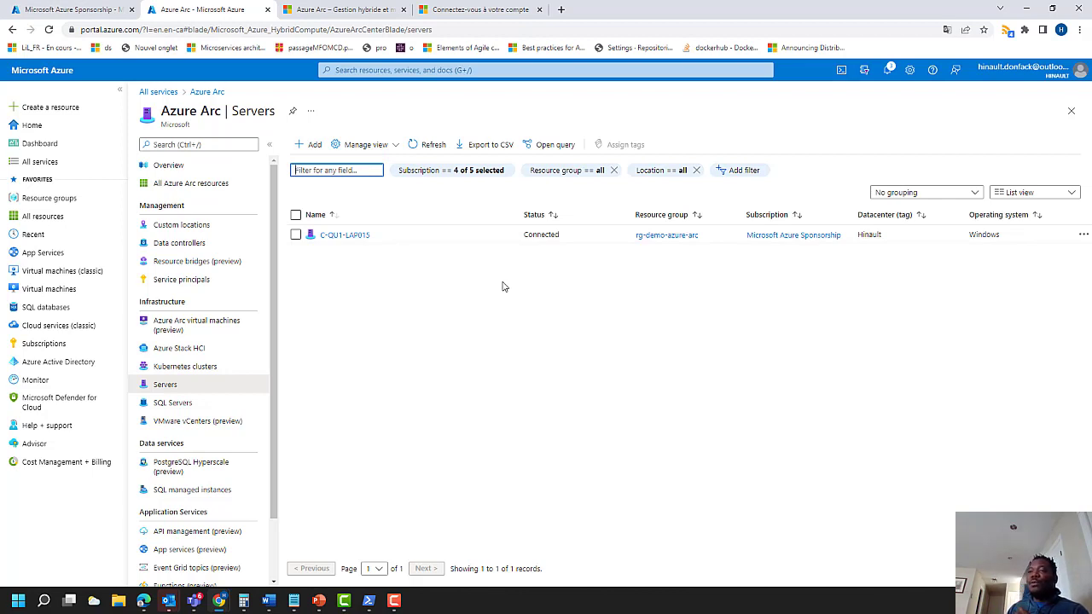
pyautogui.click(181, 407)
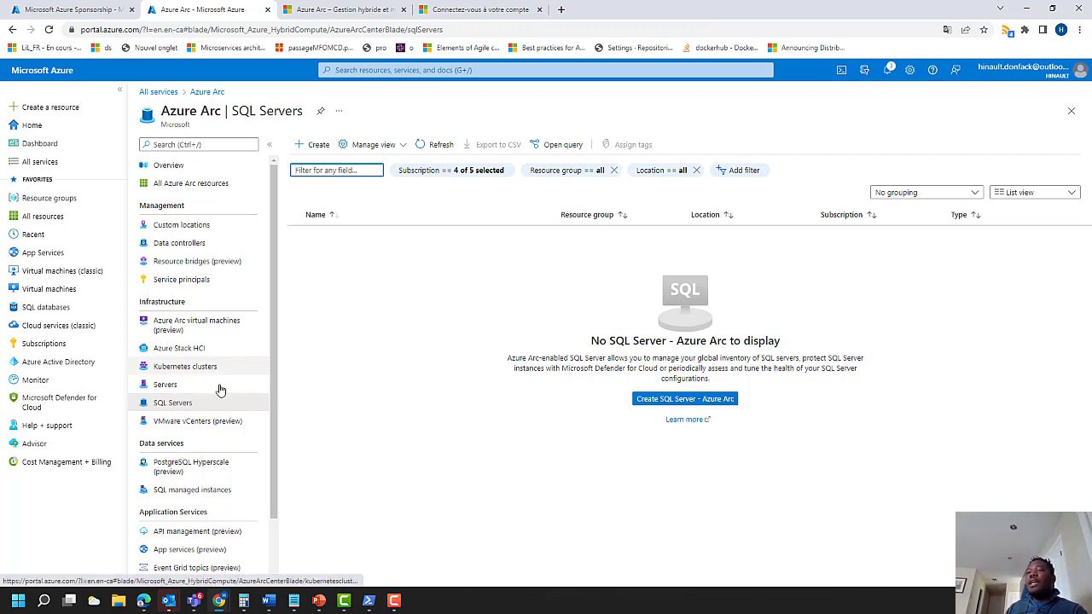
pyautogui.click(192, 394)
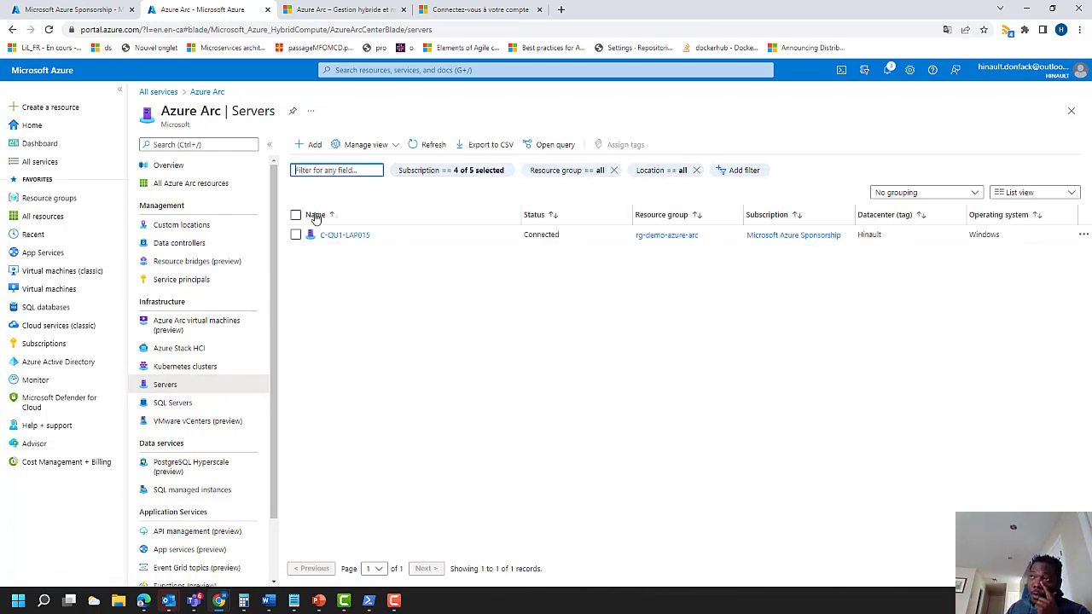
pyautogui.click(316, 174)
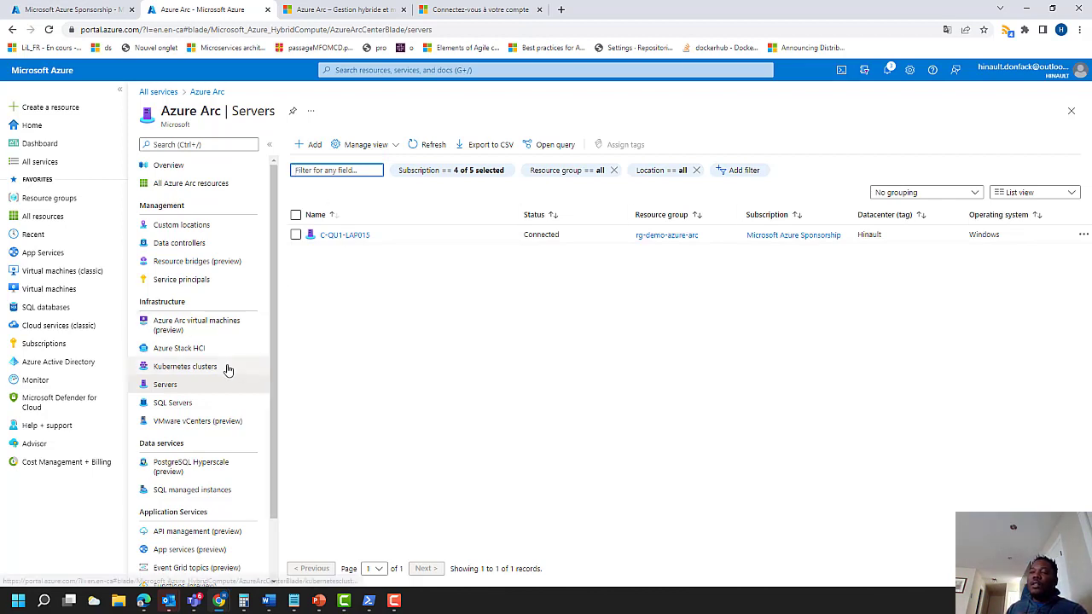
# - Go to the Azure Arc SQL Servers list and start registering an Azure Arc-enabled SQL Server
pyautogui.click(191, 408)
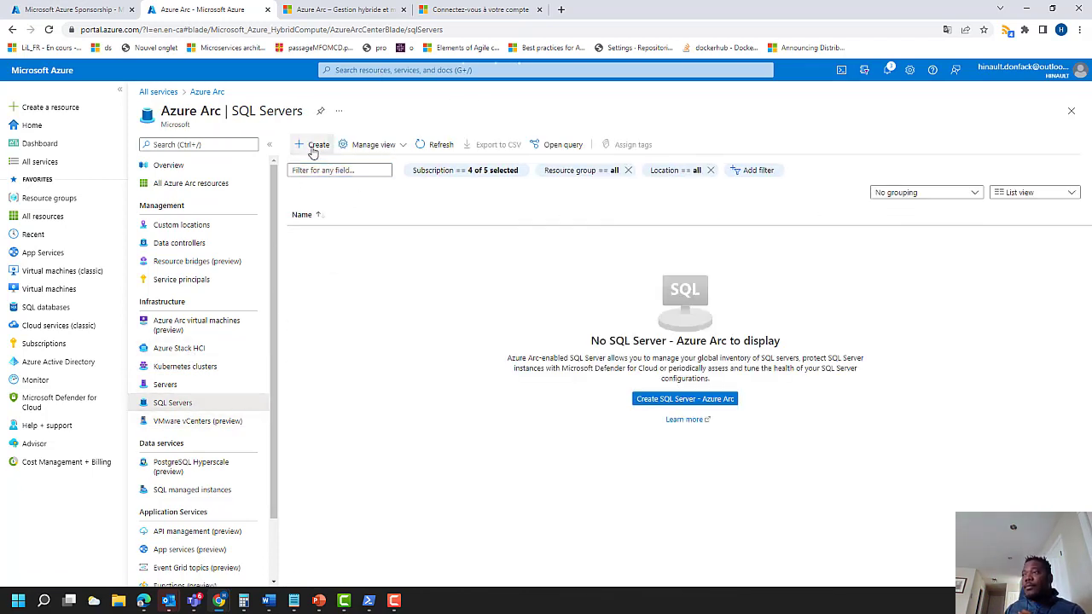
pyautogui.click(313, 147)
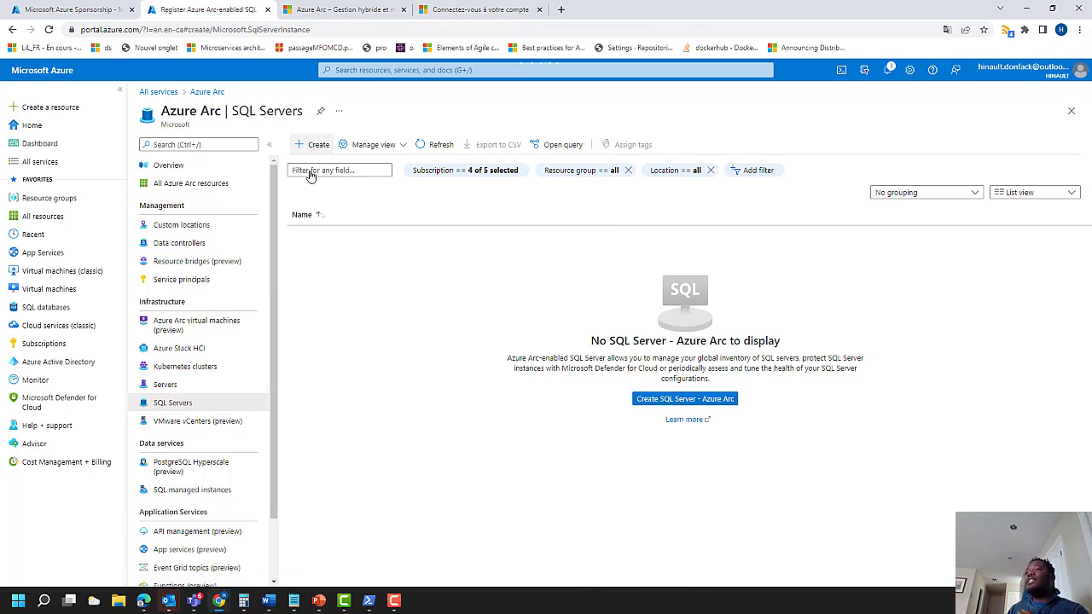